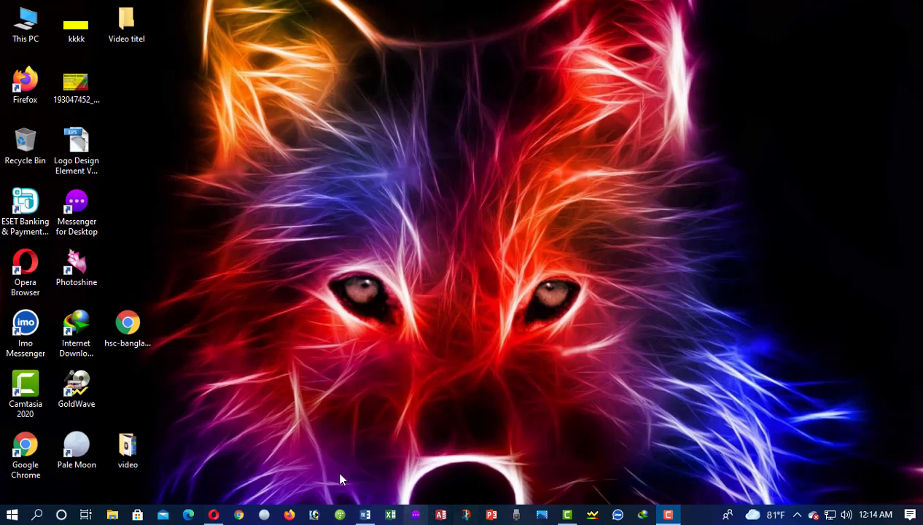
- Launch Word, create a blank document, and show the Mailings tab
left_click(363, 516)
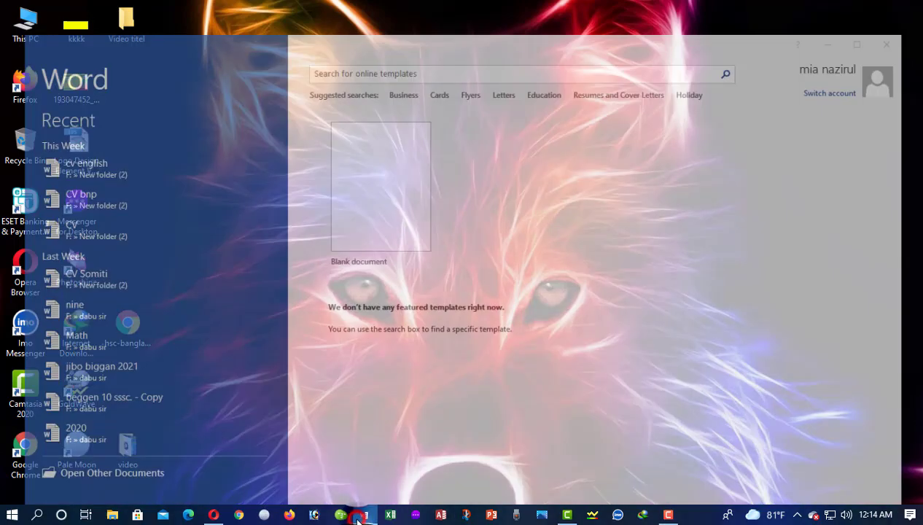
left_click(402, 169)
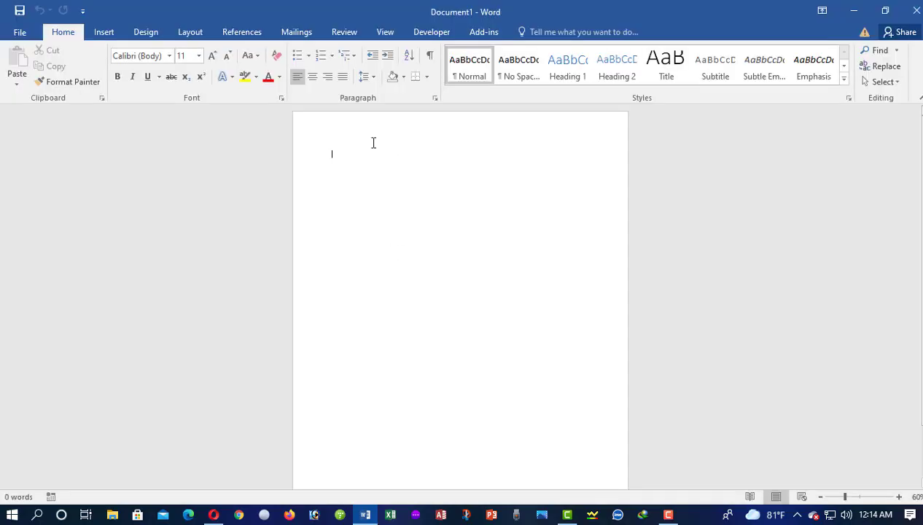
scroll(503, 303, "up", 11, "ctrl")
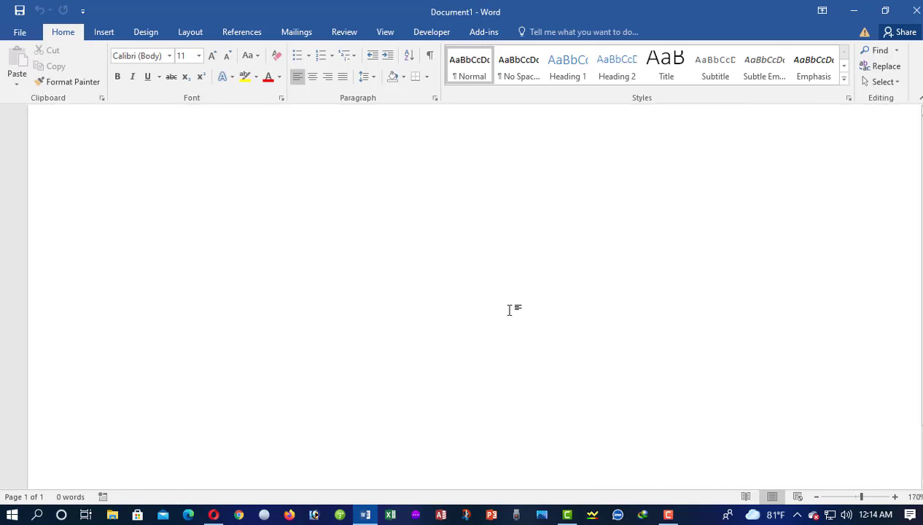
scroll(507, 307, "down", 5, "ctrl")
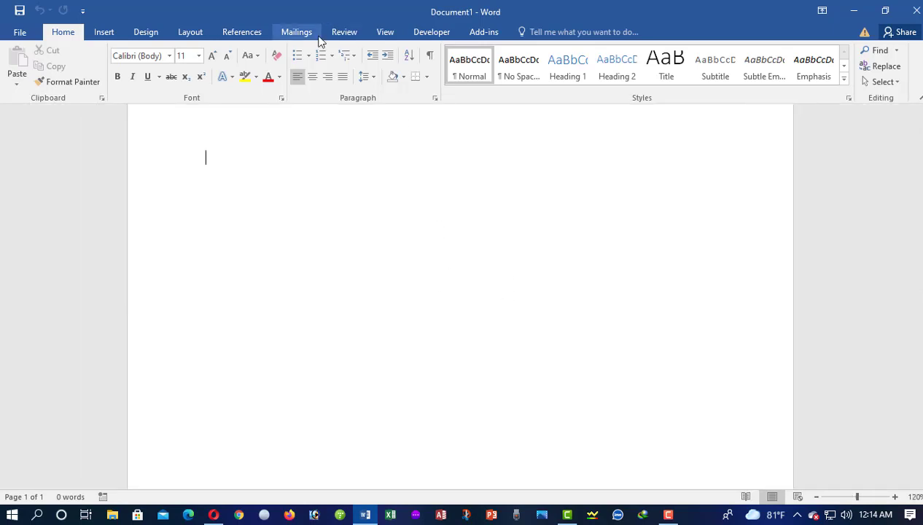
left_click(294, 29)
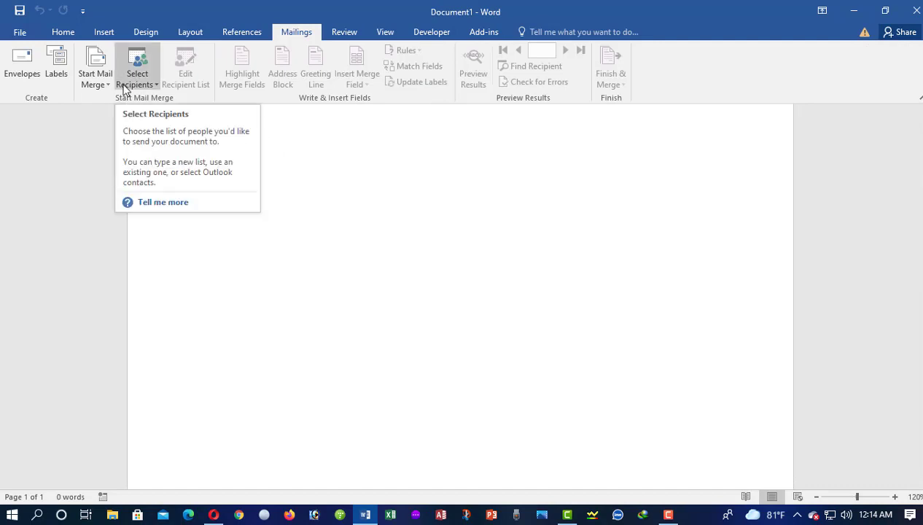
- Launch the Step-by-Step Mail Merge Wizard from Start Mail Merge, keeping Letters
left_click(100, 87)
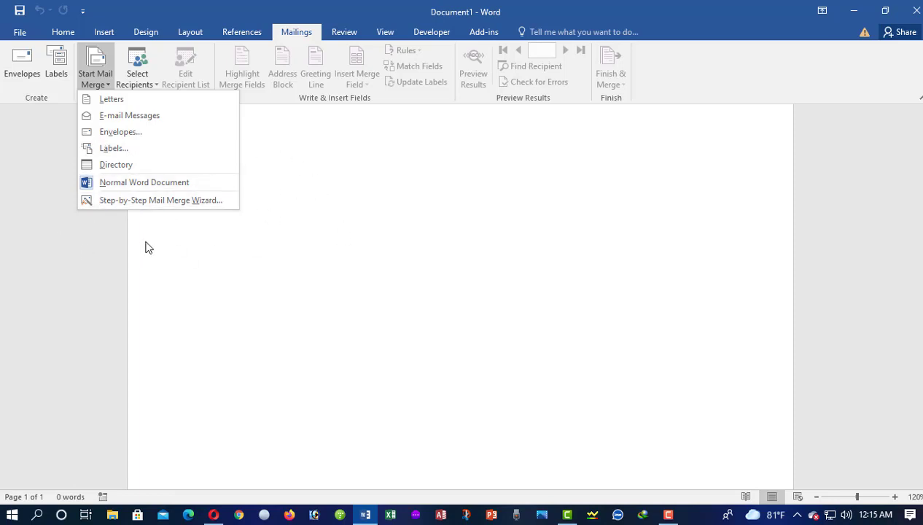
left_click(148, 200)
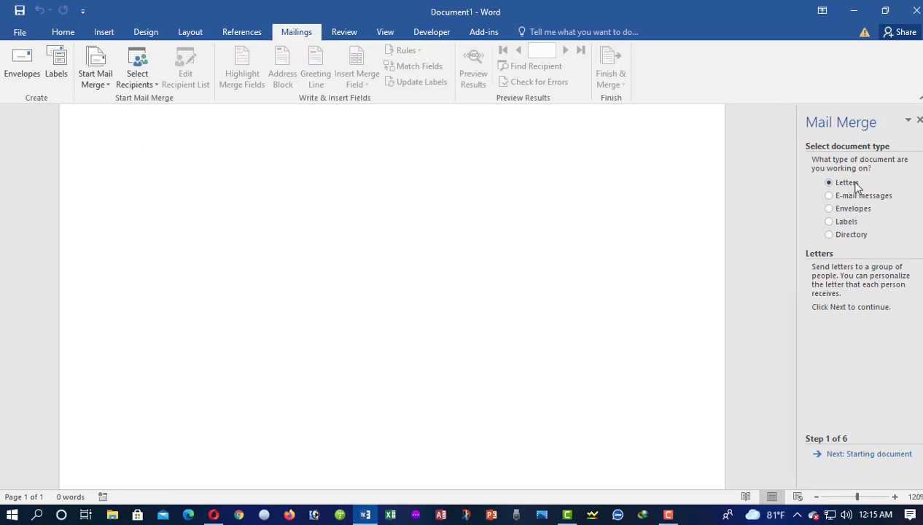
- Advance to the starting-document step, choose Start from a template, and open Select Template
left_click(836, 455)
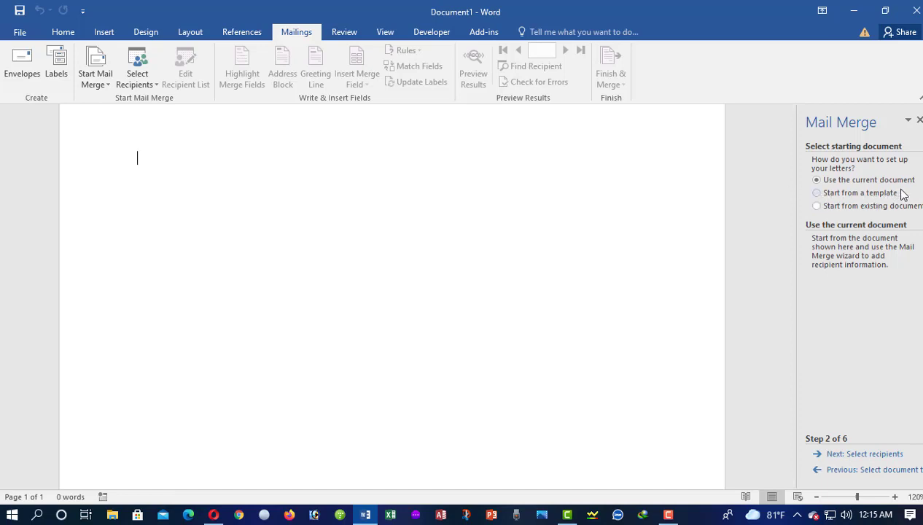
left_click(816, 193)
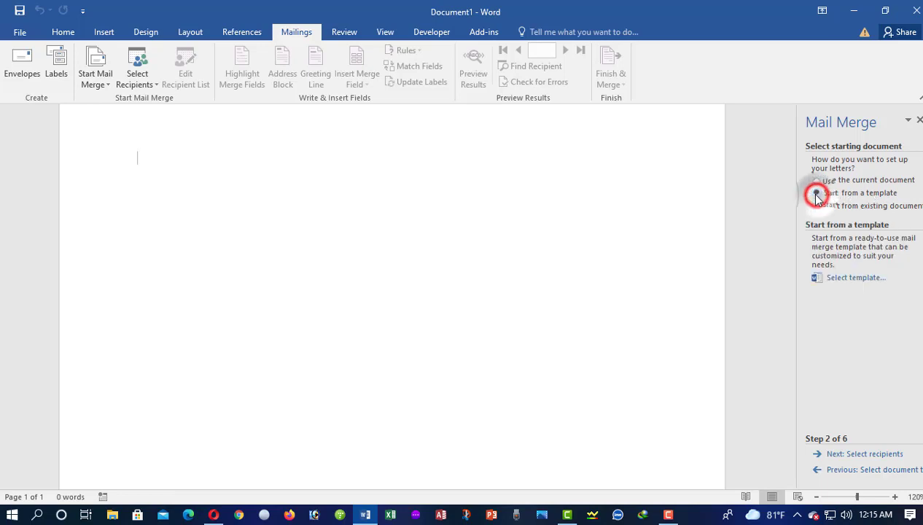
left_click(838, 454)
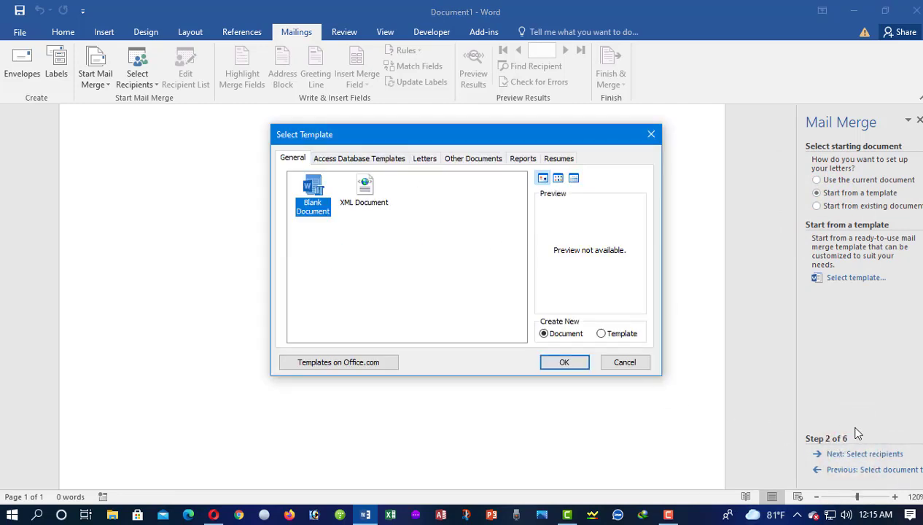
- Browse the template categories and choose Student report from the Reports category
left_click_drag(458, 141, 414, 190)
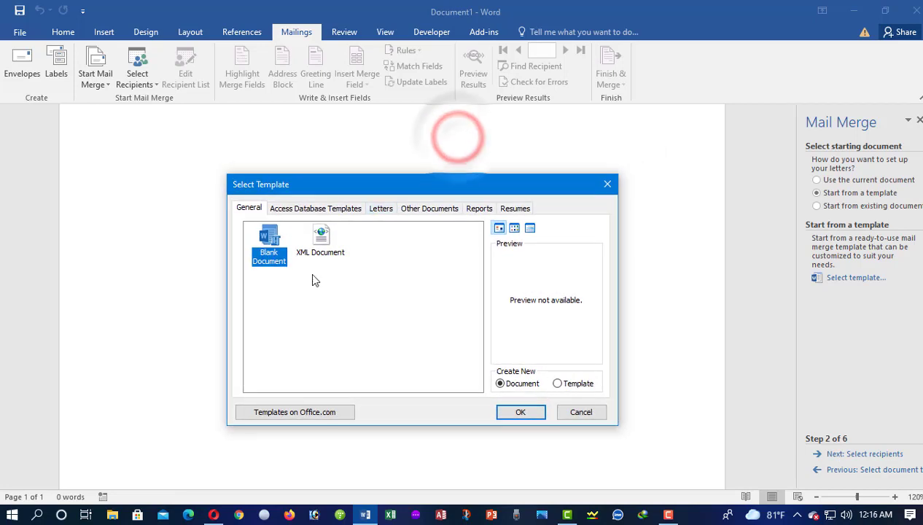
left_click(279, 210)
left_click(381, 208)
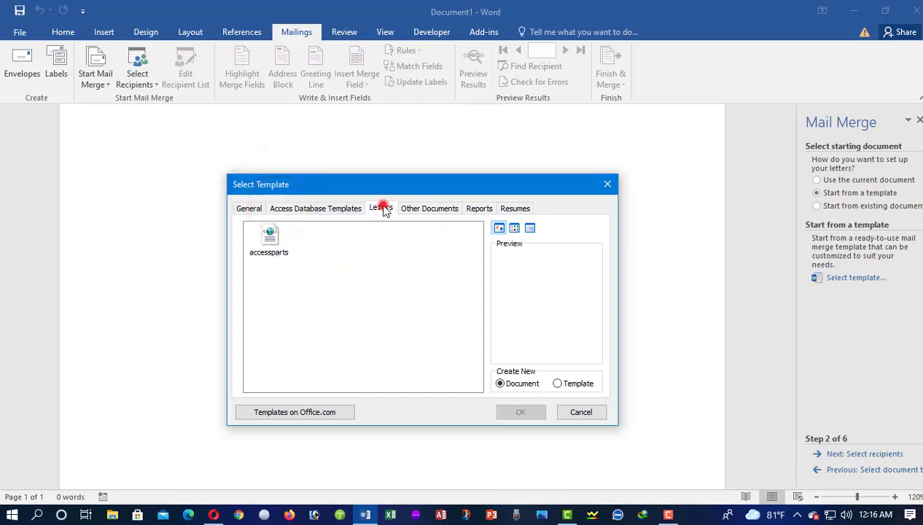
left_click(420, 209)
left_click(481, 209)
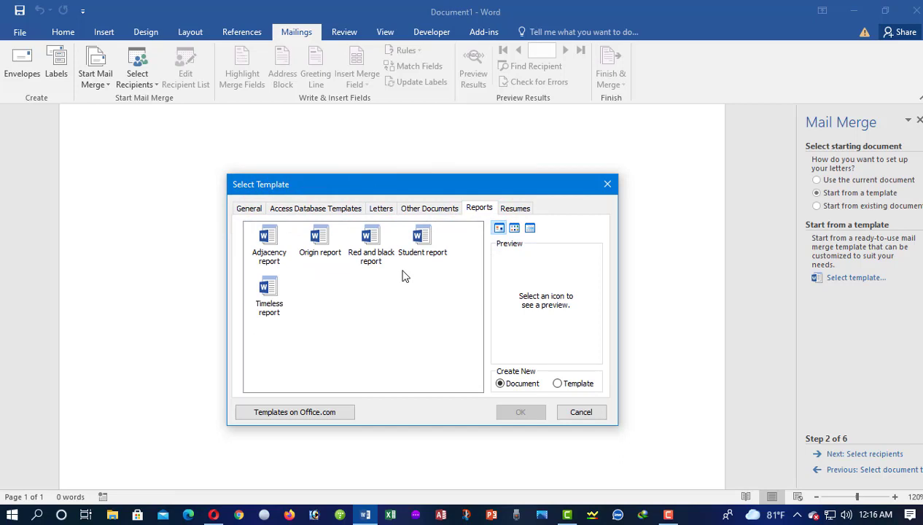
left_click(381, 209)
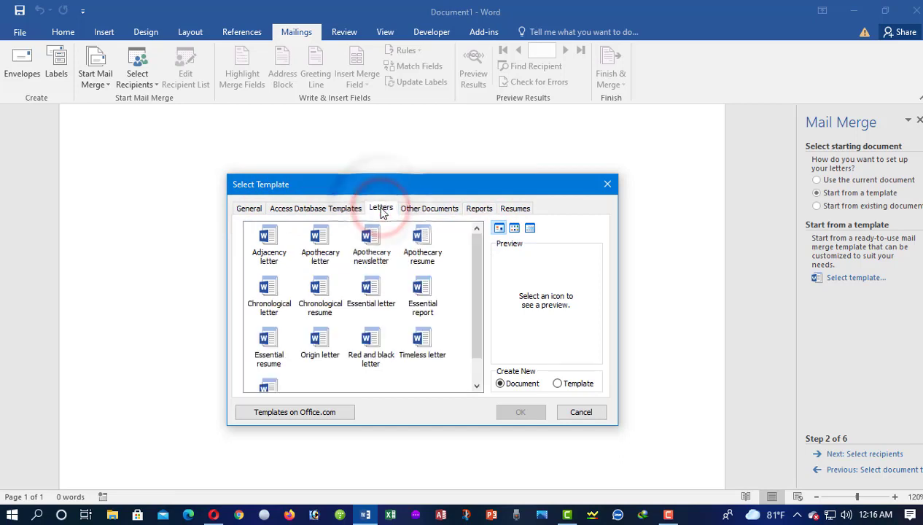
scroll(291, 266, "down", 1)
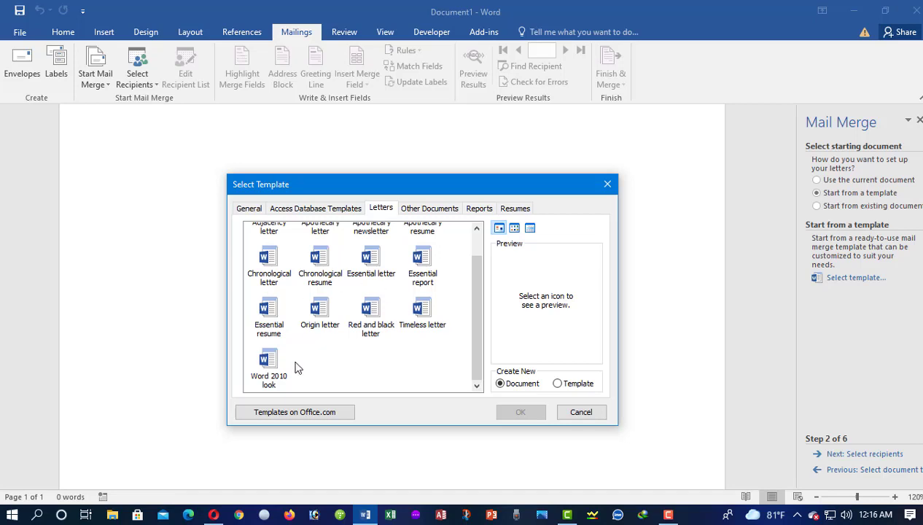
left_click(435, 209)
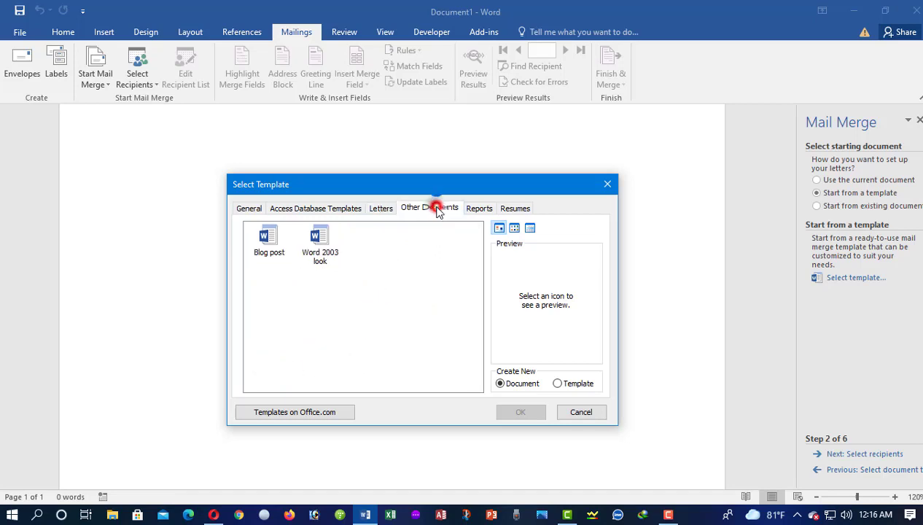
left_click(478, 208)
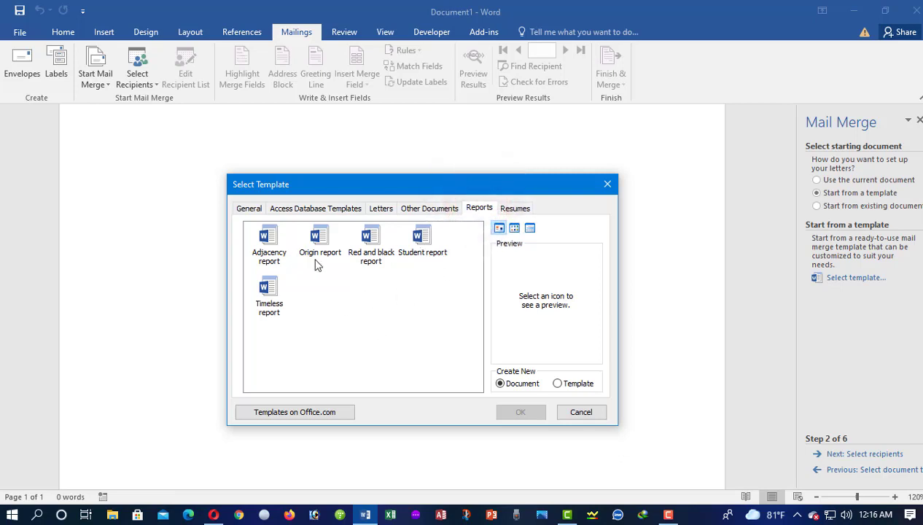
left_click(422, 237)
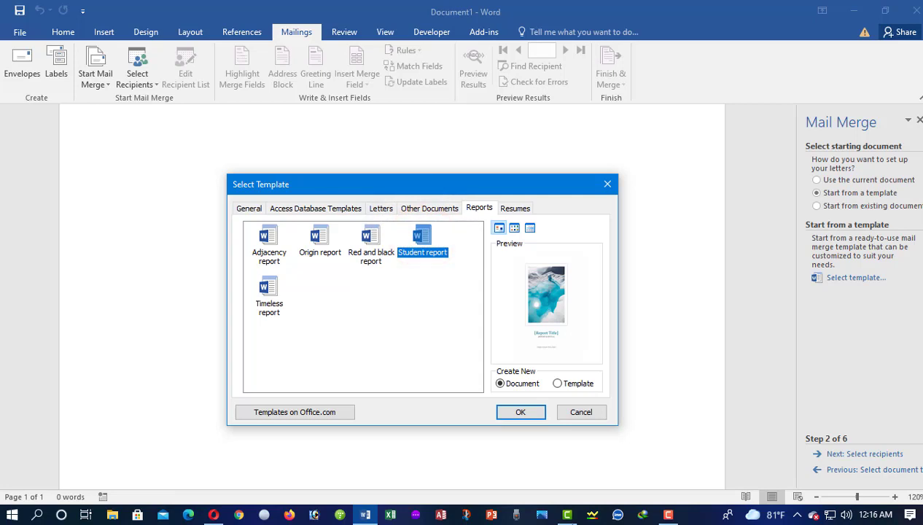
left_click(509, 409)
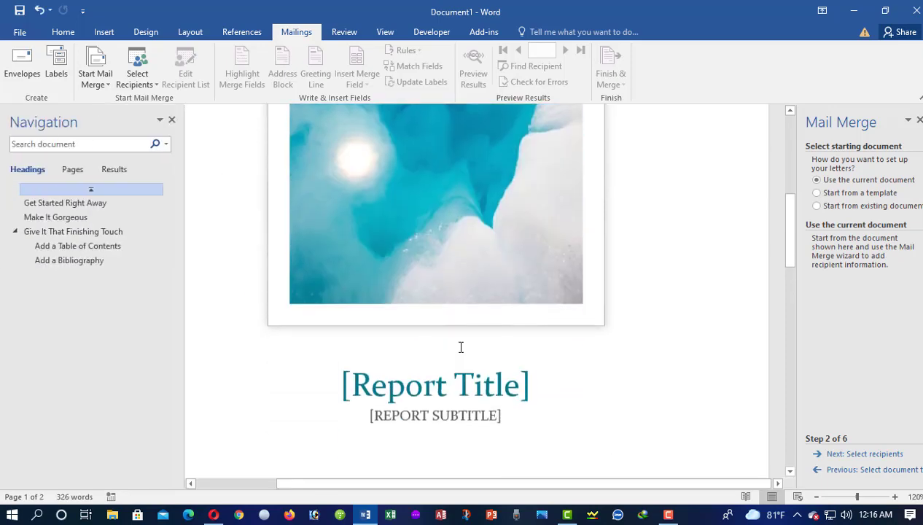
- Look over the Student report document, then reselect Start from a template in the wizard
scroll(461, 347, "up", 10)
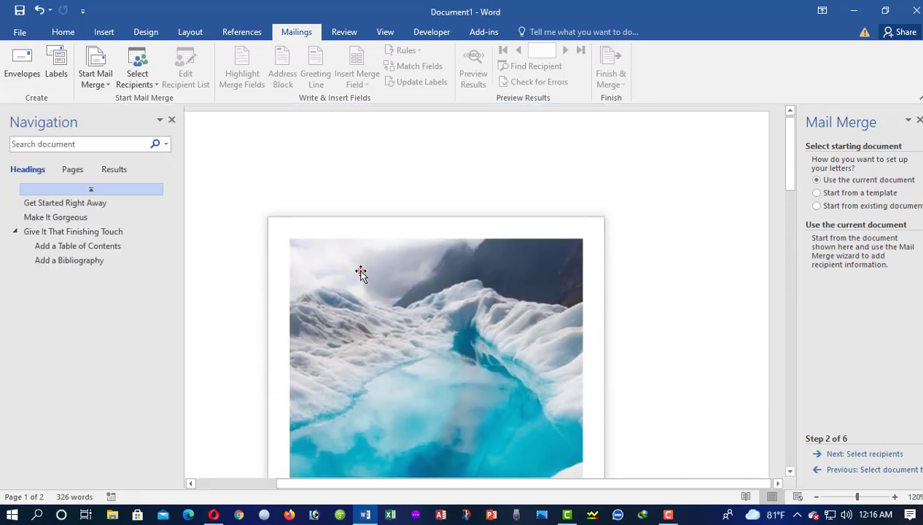
left_click(357, 269)
scroll(556, 302, "down", 5)
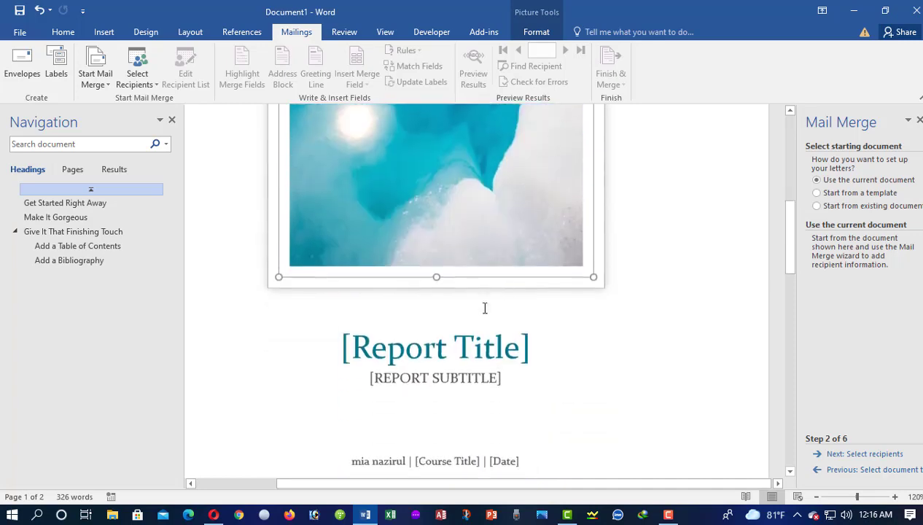
scroll(501, 375, "down", 3)
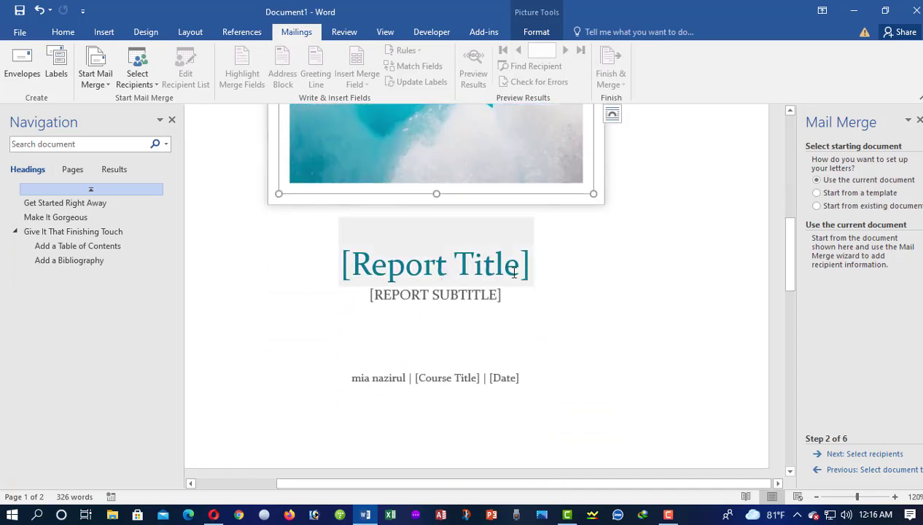
scroll(543, 309, "up", 5)
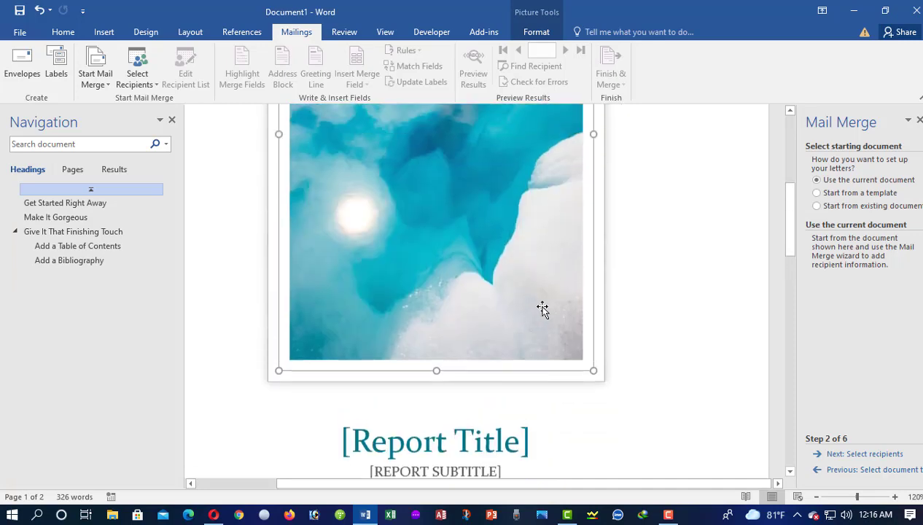
scroll(542, 309, "up", 5)
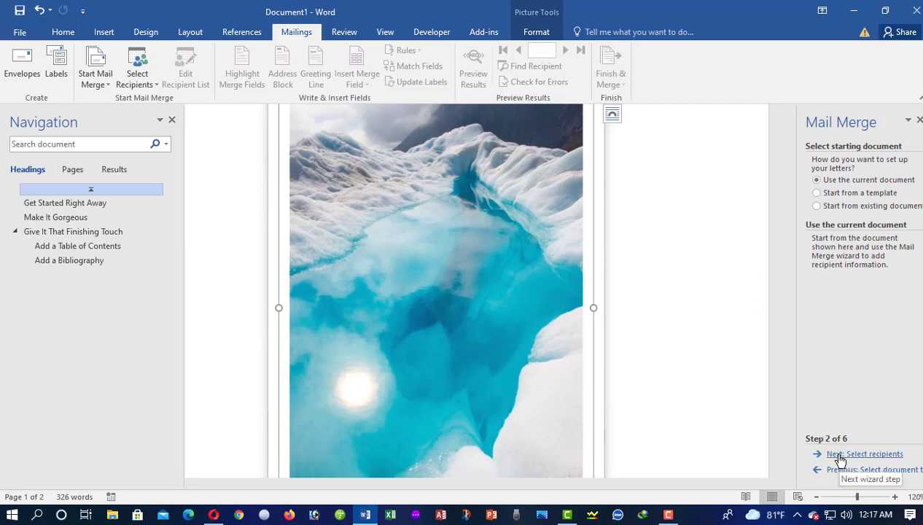
left_click(818, 192)
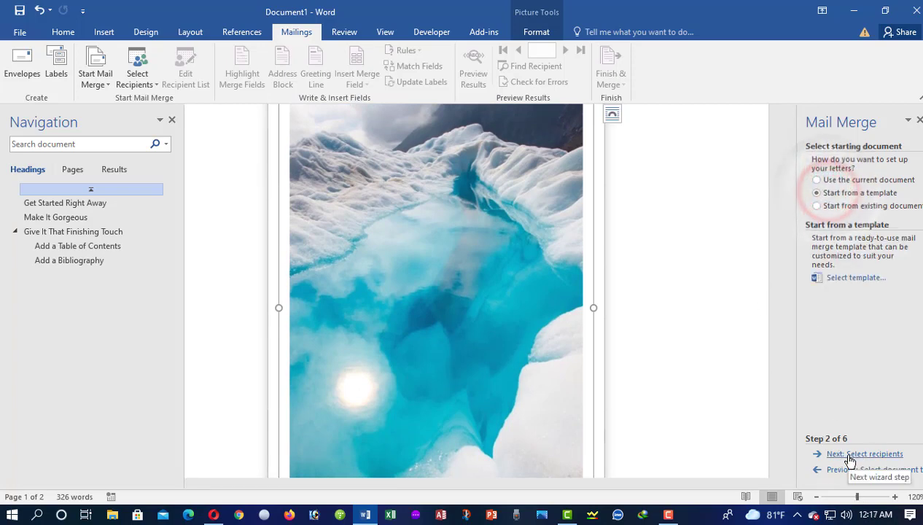
- Dismiss the mail merge warning and create the document from the Origin letter template
left_click(857, 280)
left_click(443, 299)
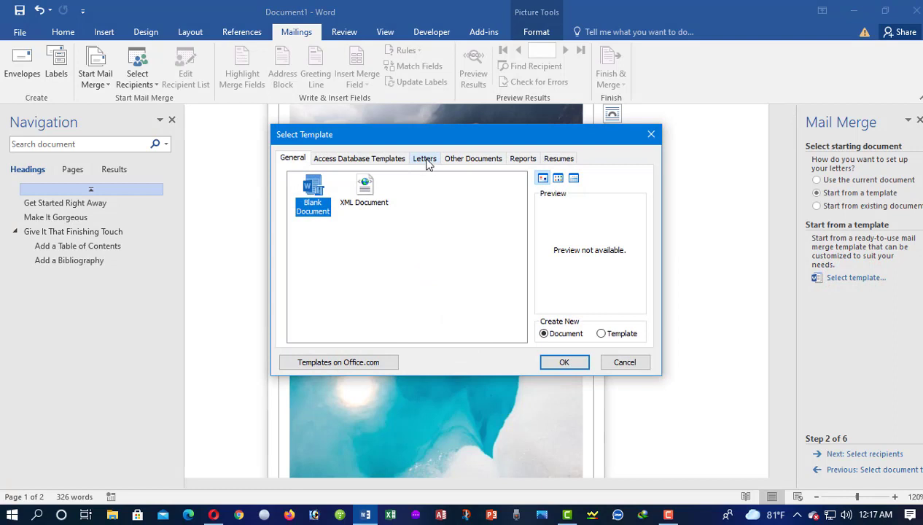
left_click(426, 159)
left_click(458, 160)
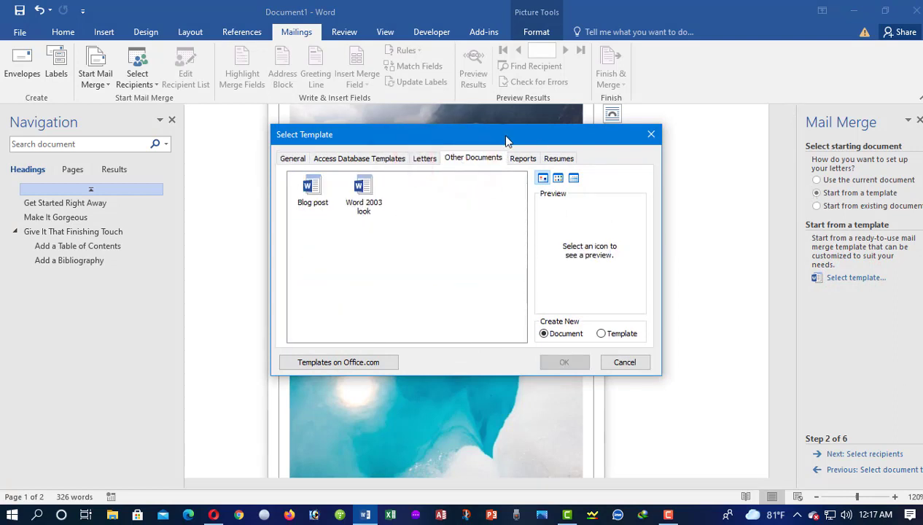
left_click_drag(506, 140, 541, 206)
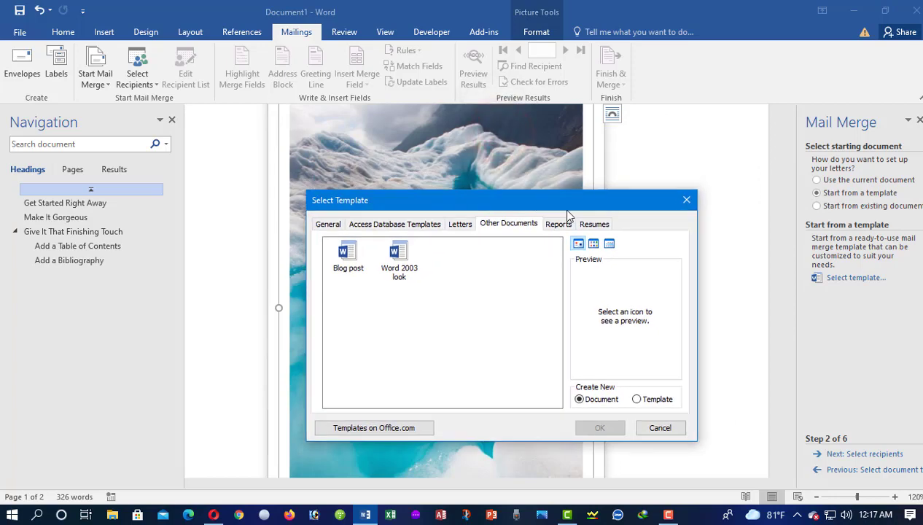
left_click(460, 224)
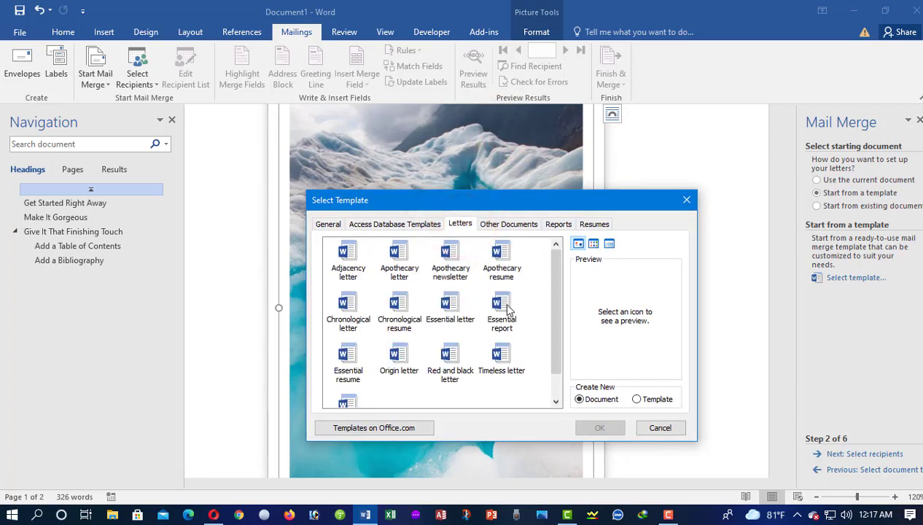
scroll(386, 342, "down", 1)
double_click(398, 330)
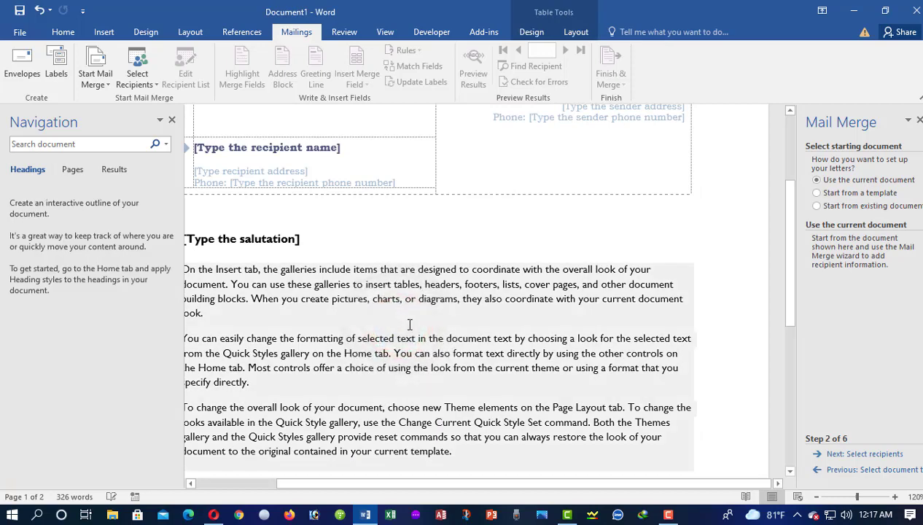
- Close the Navigation pane, delete the letterhead and salutation, and add an empty line above the body
left_click(172, 118)
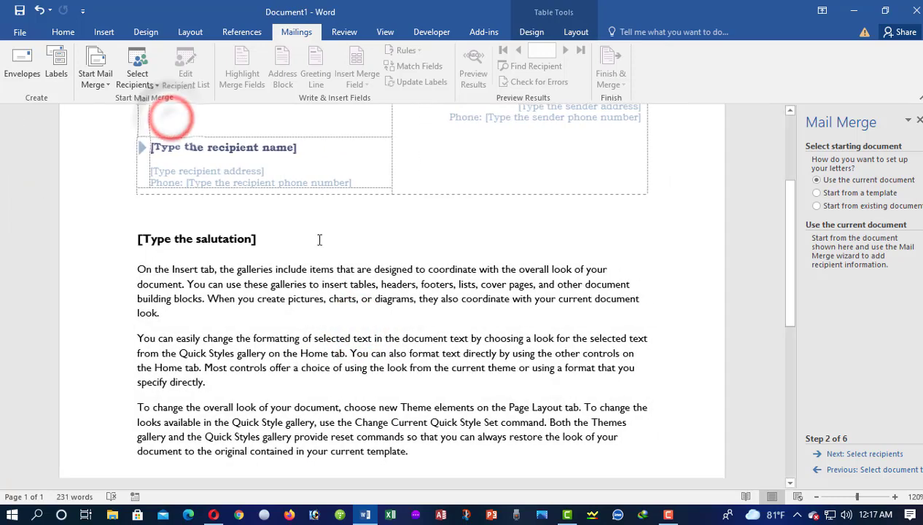
left_click(114, 214)
left_click_drag(462, 329, 525, 400)
key("Delete")
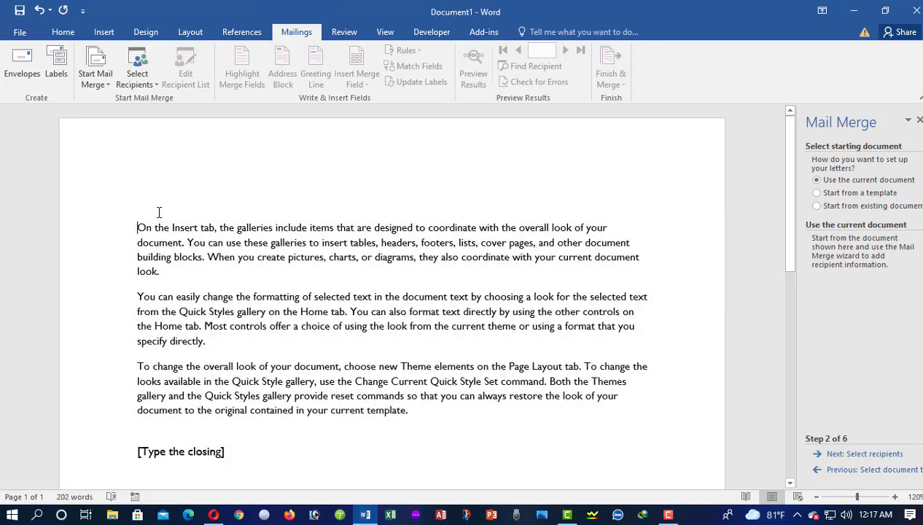
left_click(139, 203)
key("Return")
- Delete the closing and signature block, leaving the cursor on the empty top line
scroll(274, 377, "down", 3)
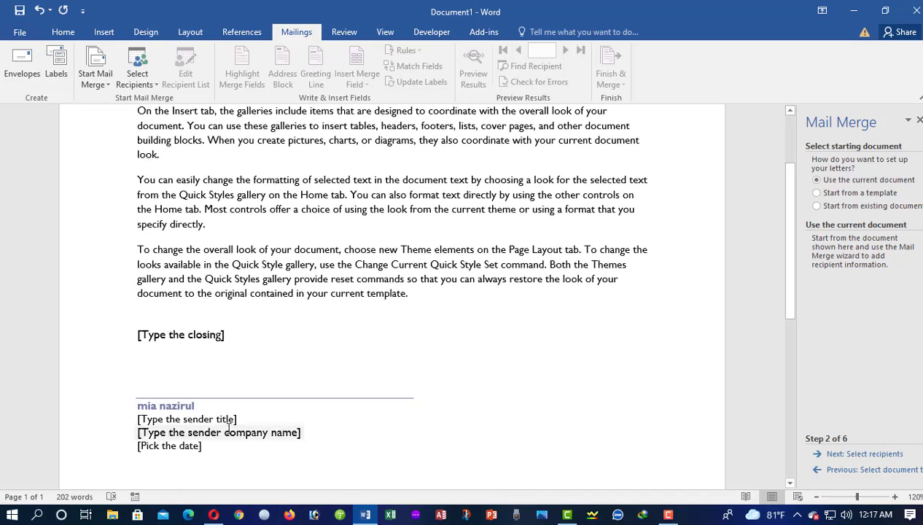
scroll(263, 419, "down", 1)
mouse_move(271, 440)
left_mouse_down()
mouse_move(135, 394)
mouse_move(148, 339)
left_mouse_up()
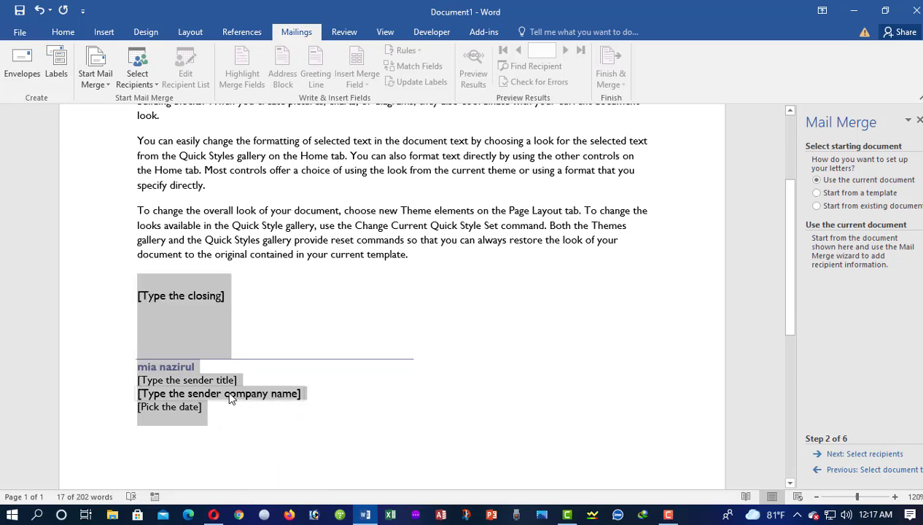
key("Delete")
scroll(222, 386, "up", 3)
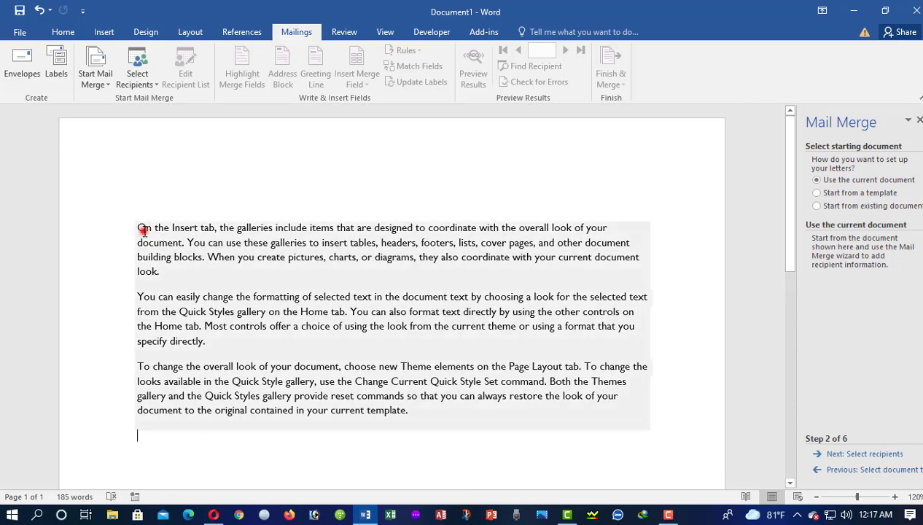
left_click(143, 231)
left_click(139, 216)
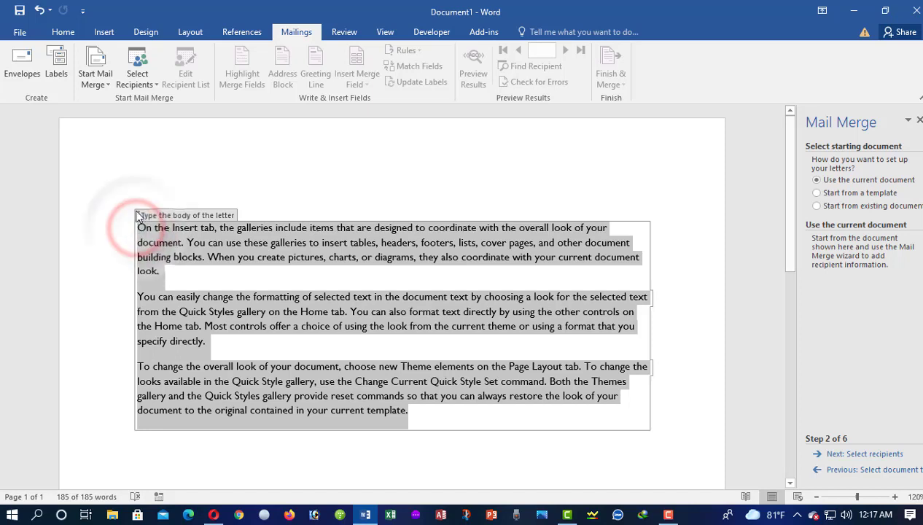
left_click(139, 201)
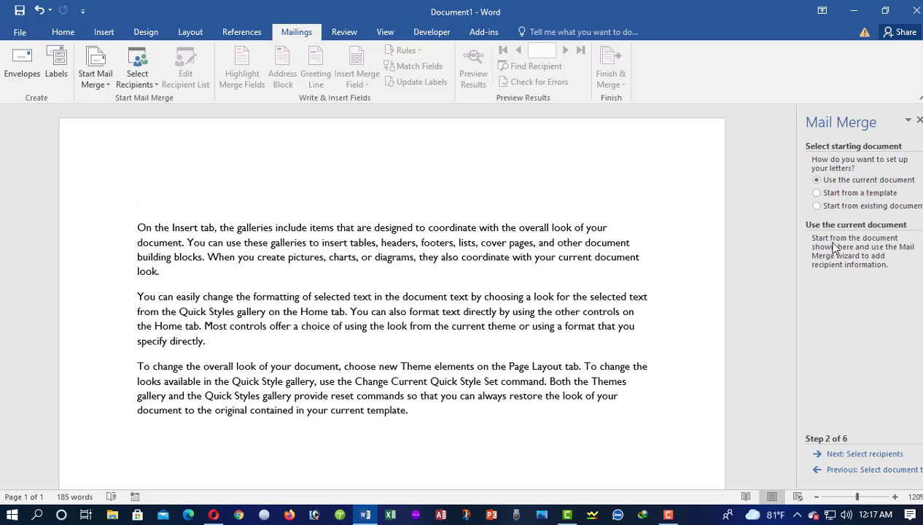
- Advance to recipients, choose Type a new list, create it, and open Customize Columns
left_click(840, 455)
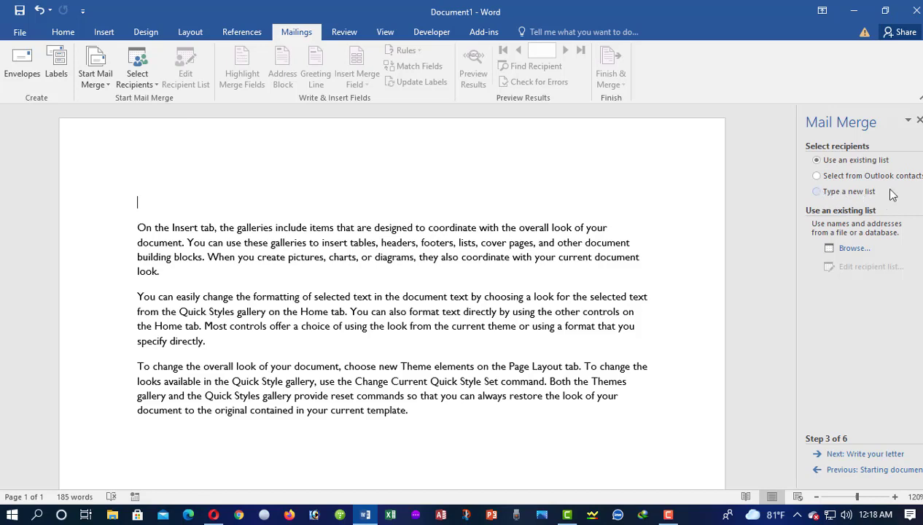
left_click(817, 191)
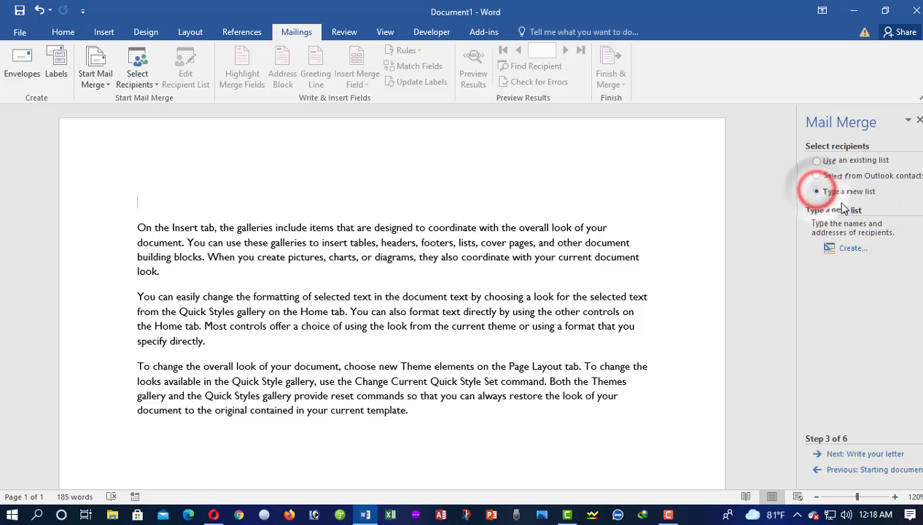
left_click(850, 250)
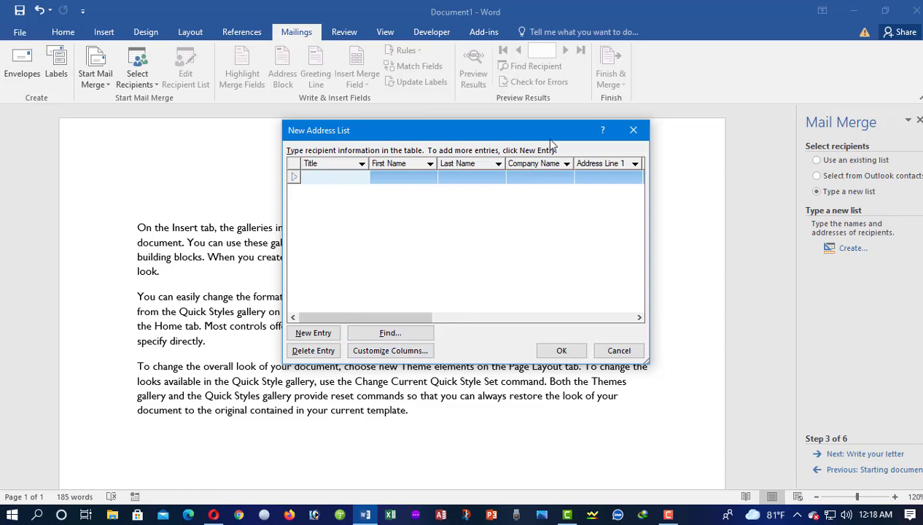
left_click(400, 352)
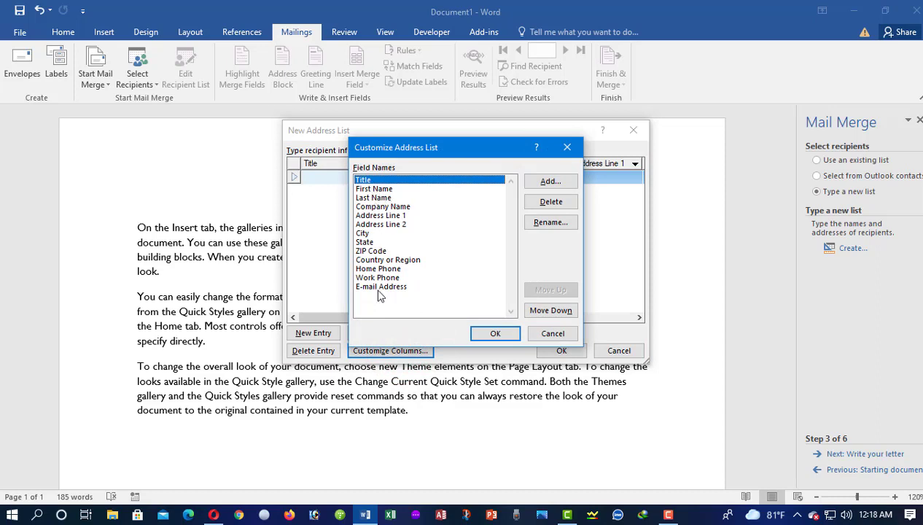
- Delete the Address Line 1, Title and Work Phone fields from the address list
left_click(369, 215)
left_click(548, 201)
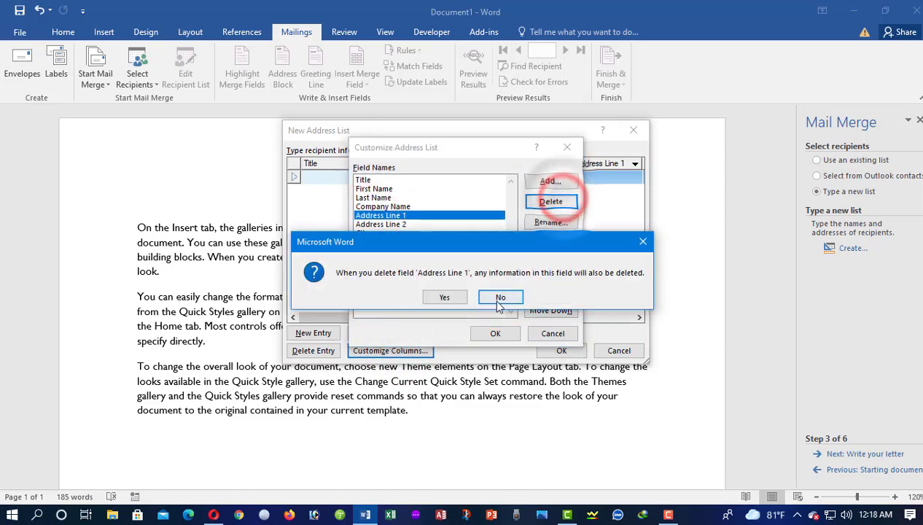
left_click(444, 299)
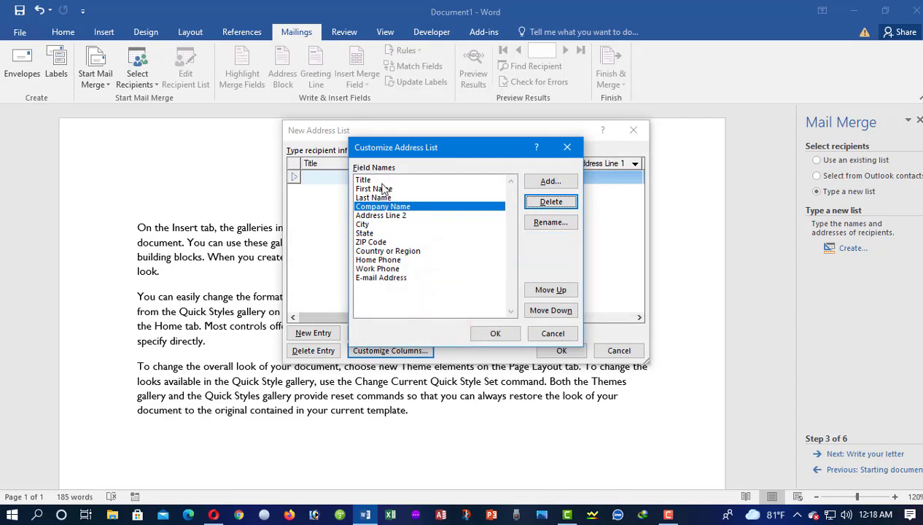
left_click(373, 181)
left_click(551, 201)
left_click(433, 298)
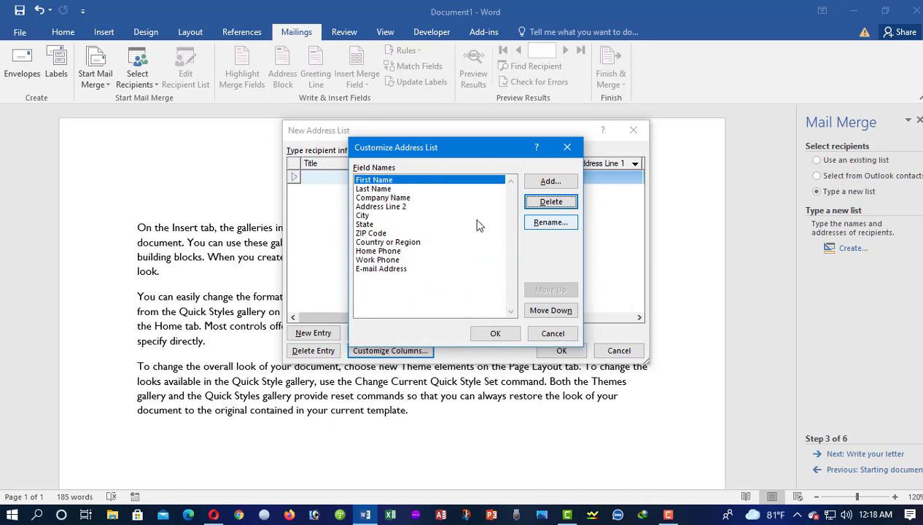
left_click(381, 251)
left_click(387, 260)
left_click(551, 201)
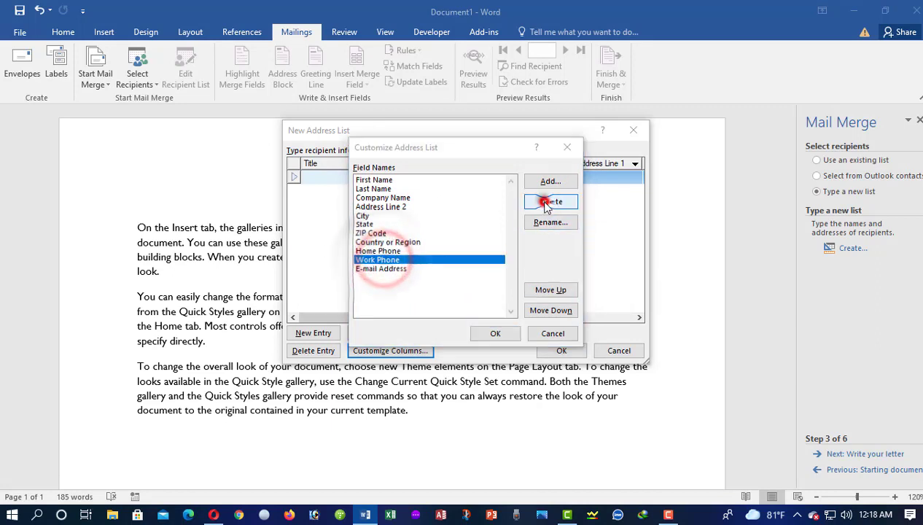
left_click(442, 297)
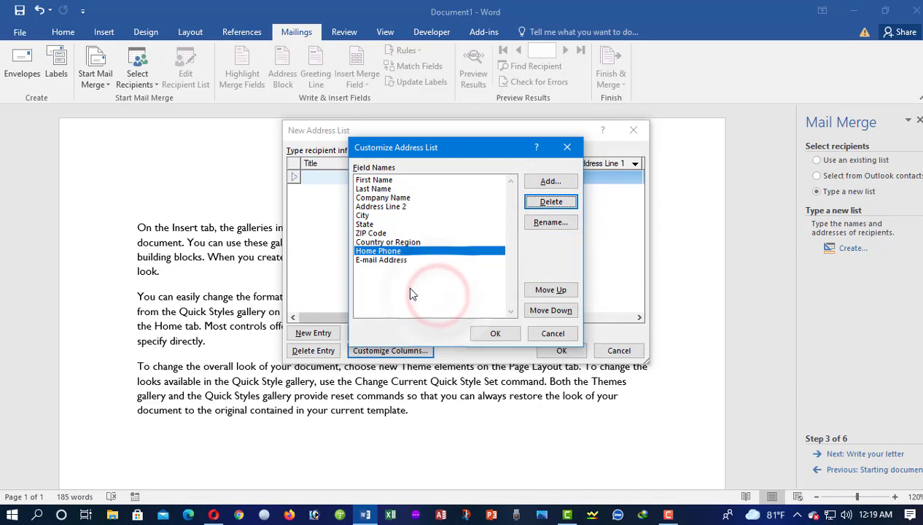
- Delete the State field and apply the trimmed column list
left_click(379, 225)
left_click(550, 201)
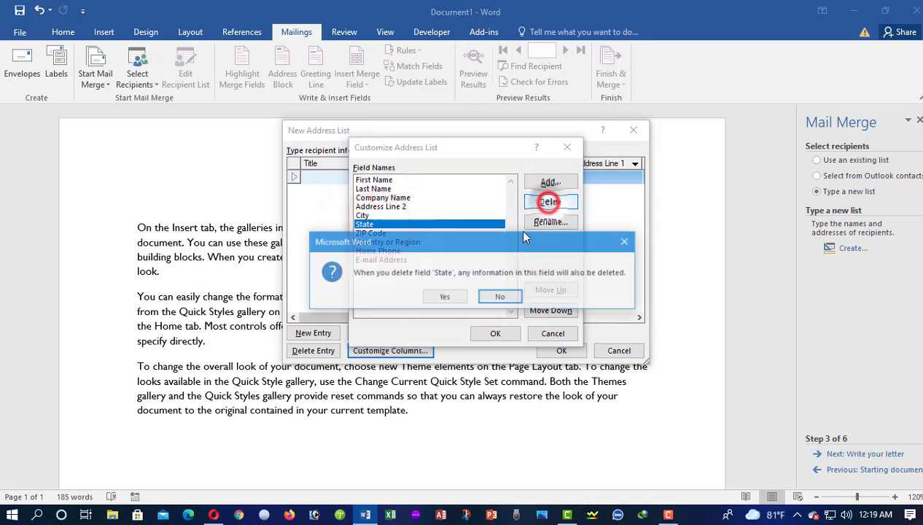
left_click(438, 298)
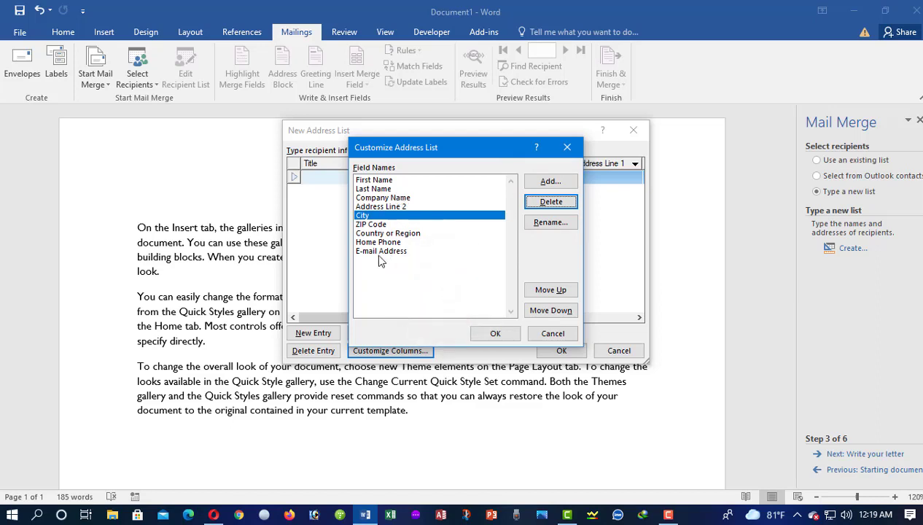
left_click(410, 198)
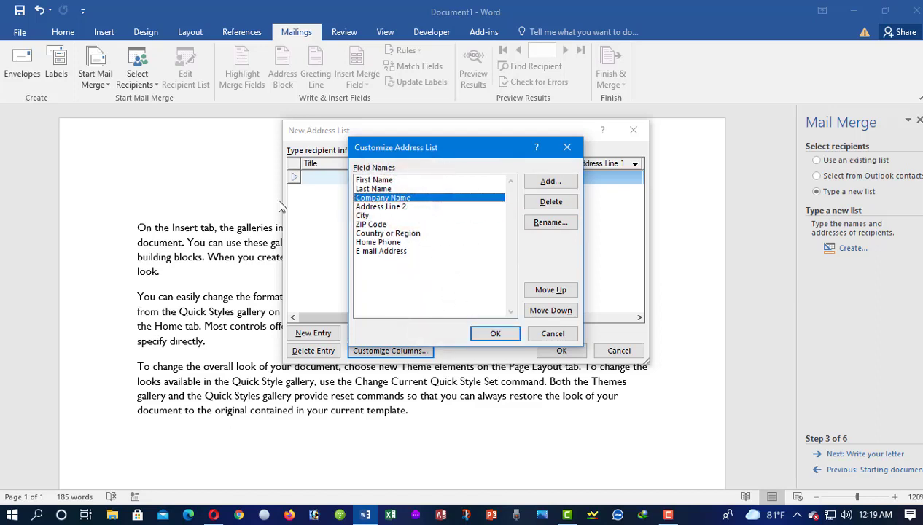
left_click(490, 334)
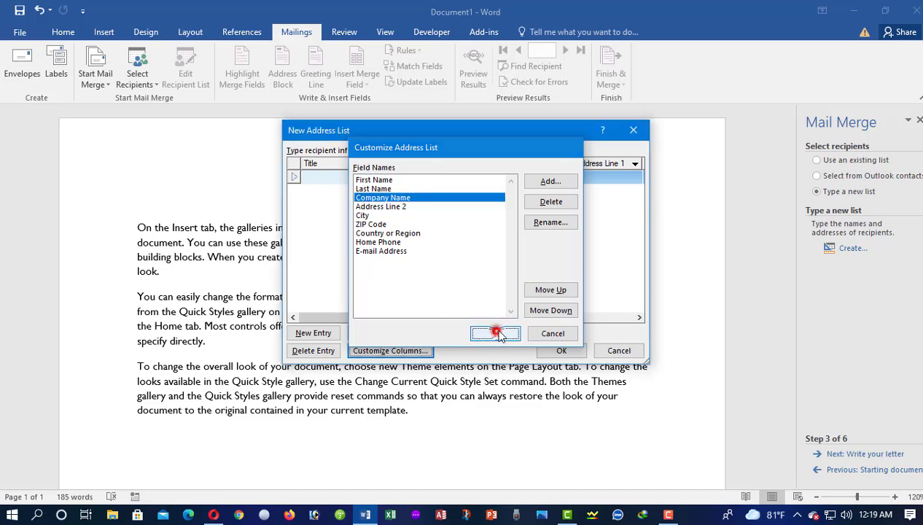
left_click(327, 177)
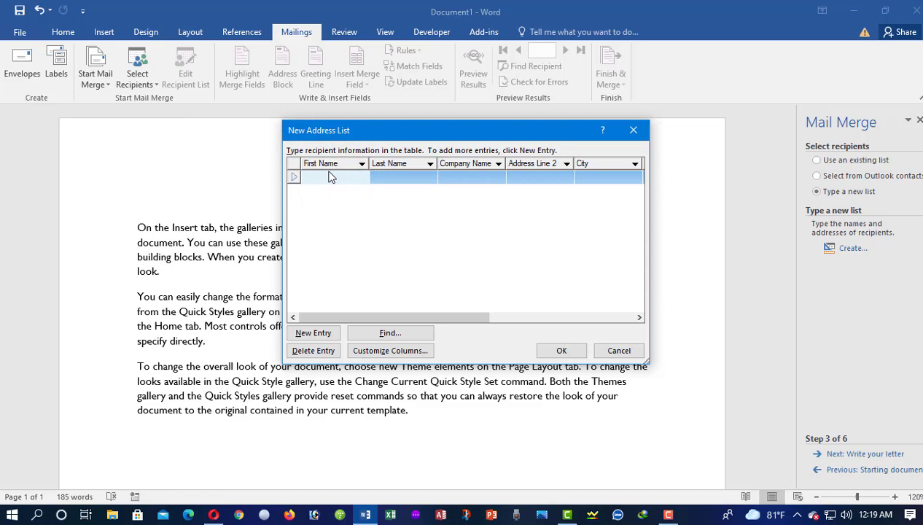
- Enter the first recipient's first name, last name, company, Address Line 2 and city
key("Tab")
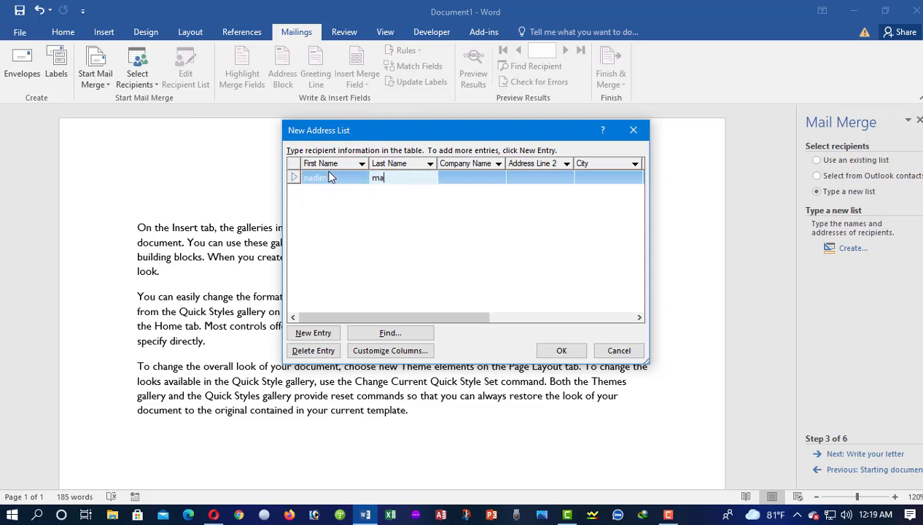
key("Tab")
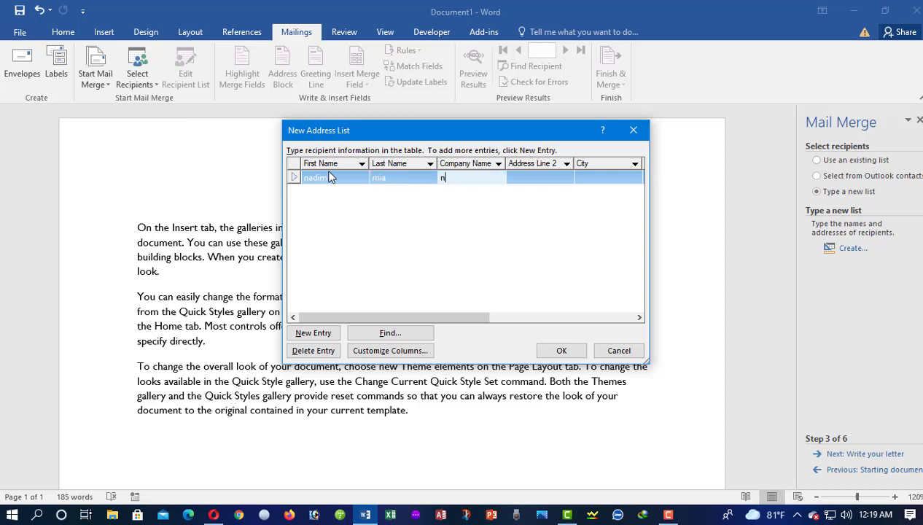
type("ns comfp")
type("er")
key("Tab")
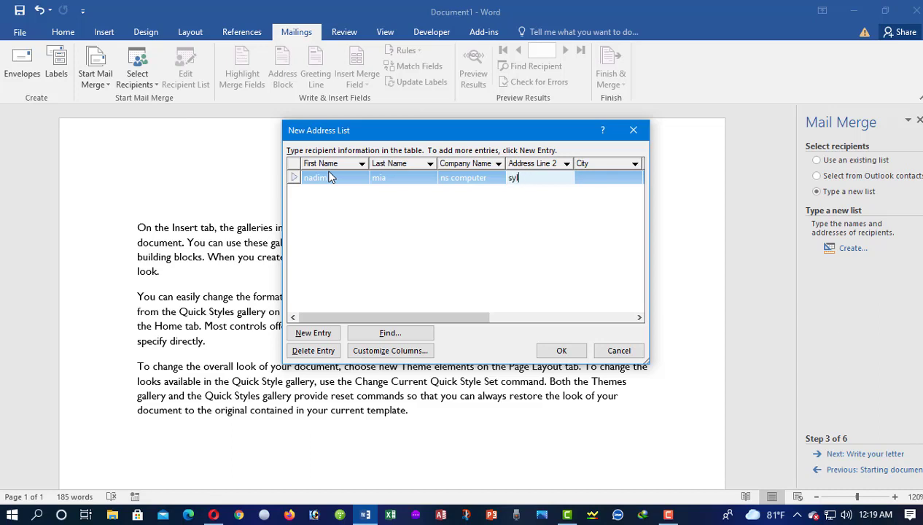
type("e6t")
key("Tab")
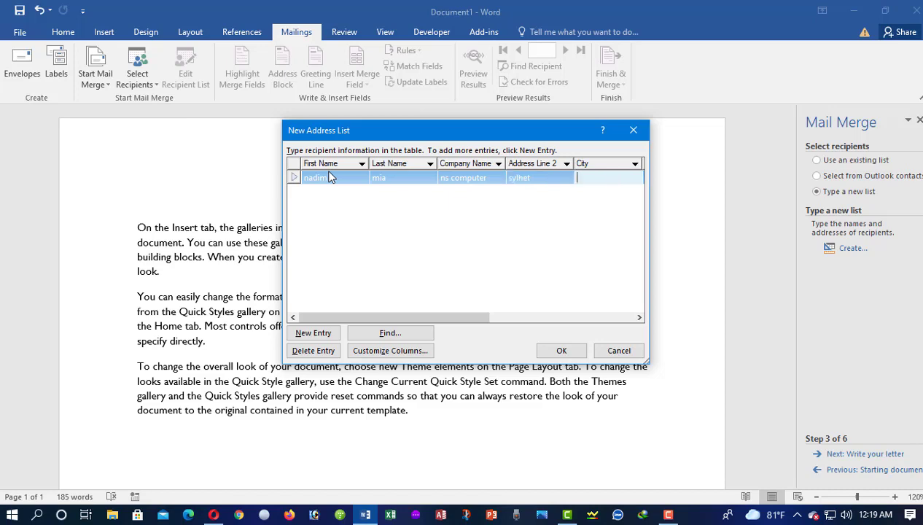
type("sylhet")
key("Tab")
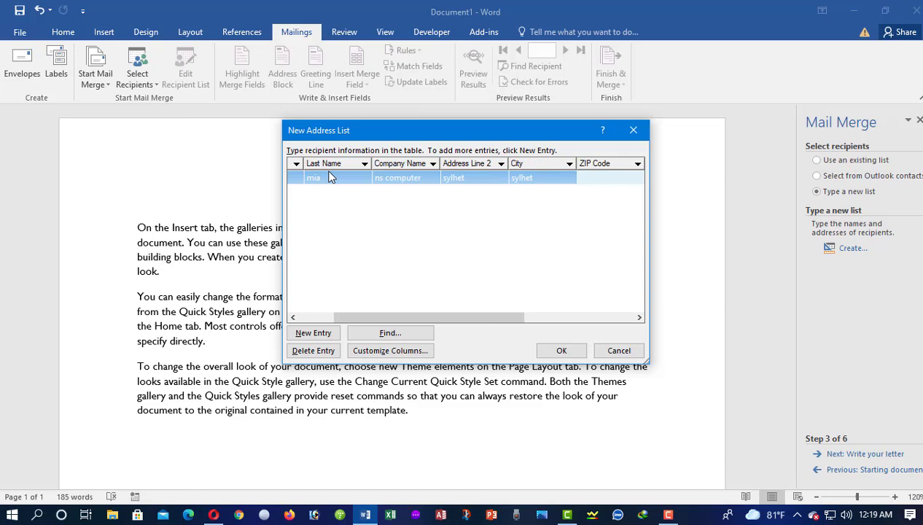
- Enter the recipient's ZIP code, country, home phone and e-mail address, then start a new entry
type("3251")
key("Tab")
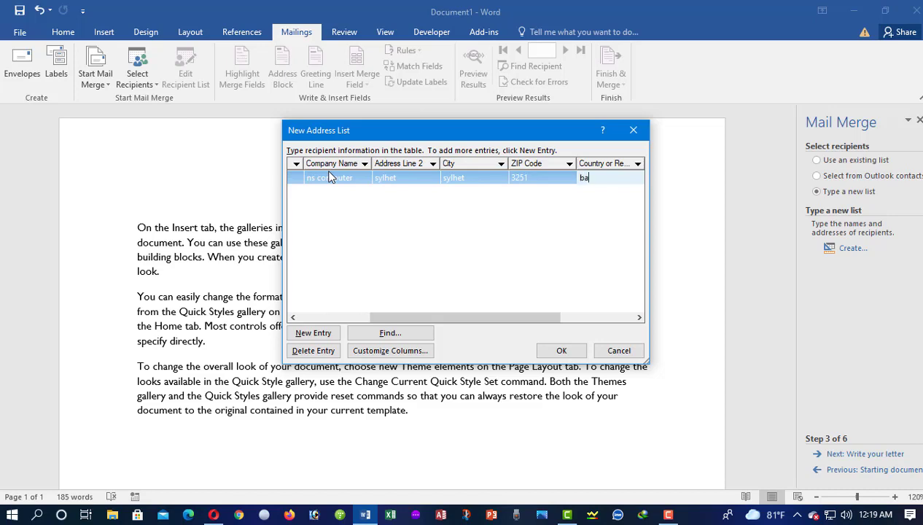
type("bangladesh")
key("Tab")
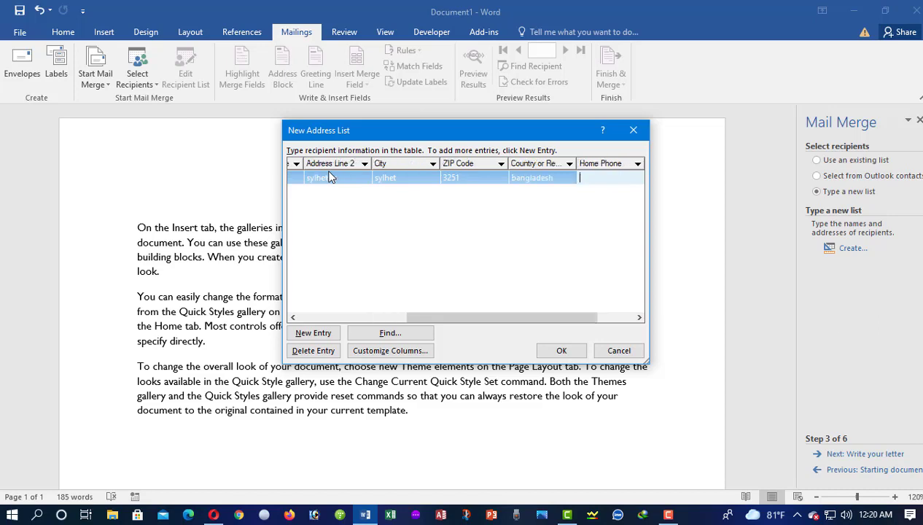
key("Tab")
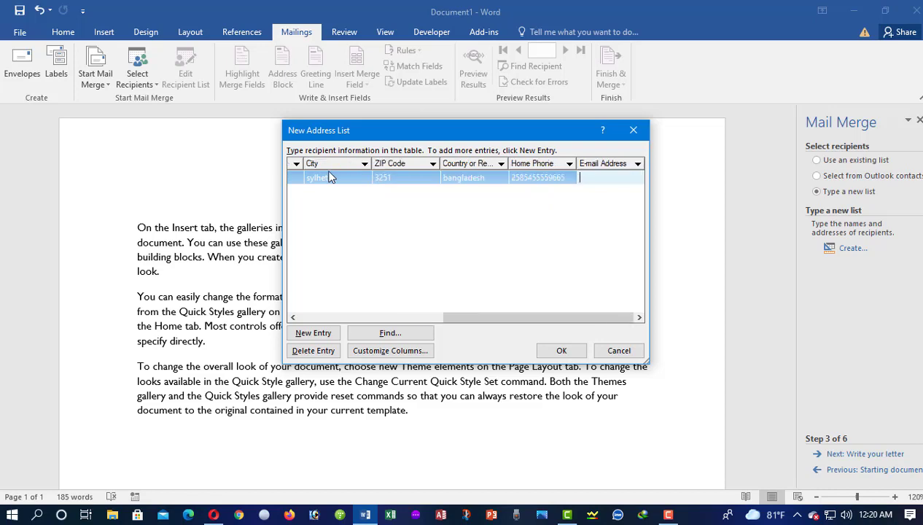
key("Tab")
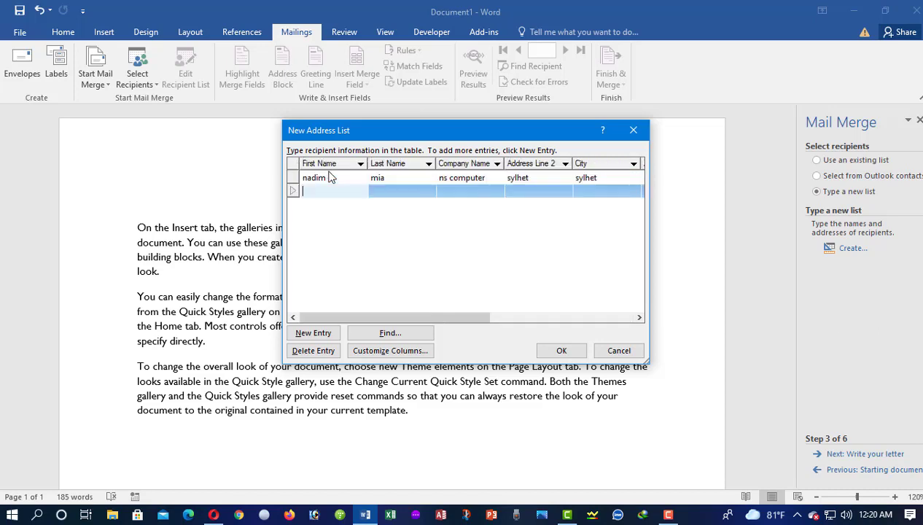
- Fill the next recipient row with placeholder name, company and address text
type("djfs;dl")
key("Tab")
type("kkl")
key("Tab")
type("kljk")
key("Tab")
key("Tab")
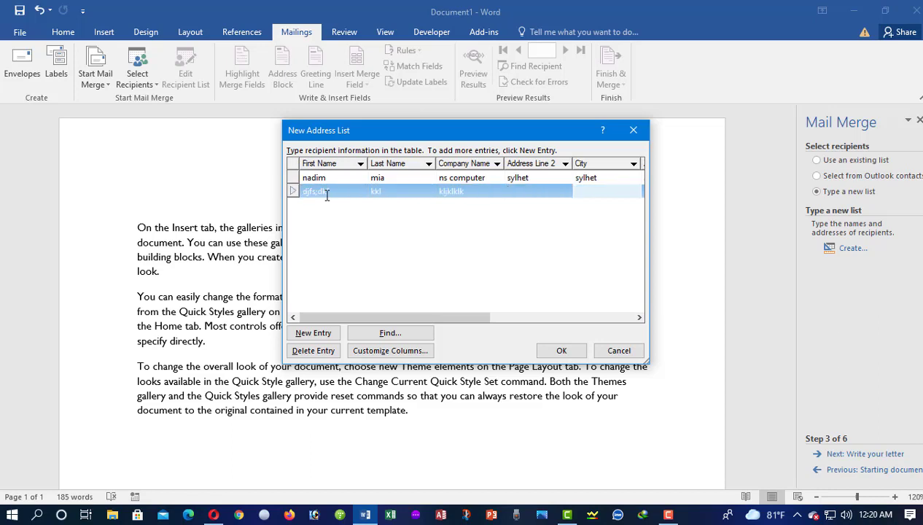
type("kl")
key("Tab")
type("kl")
key("Tab")
type("jlk")
key("Tab")
type("lk;lkl")
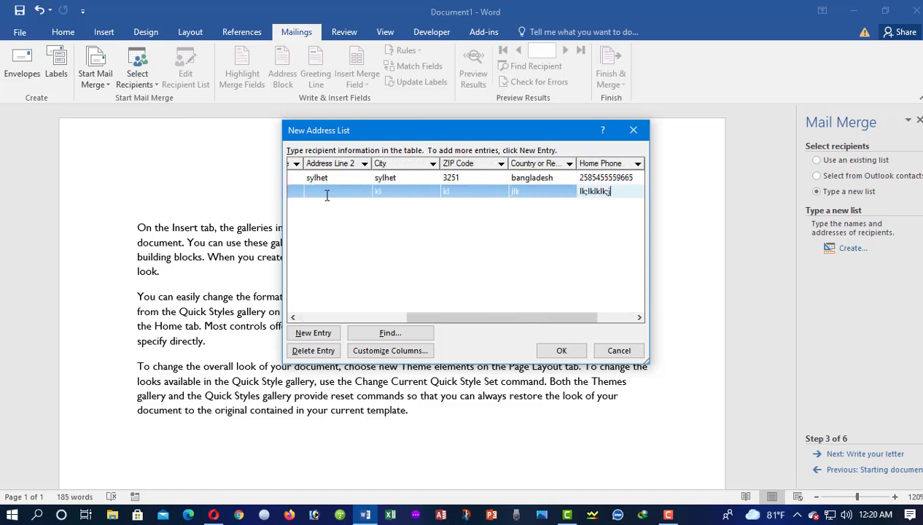
- Enter a third recipient's placeholder details through City and Country, then confirm the address list
key("Tab")
key("Tab")
key("Tab")
type("lk;")
key("Tab")
type("kk")
key("Tab")
type(";l")
key("Tab")
type("lk")
key("Tab")
type("jklk")
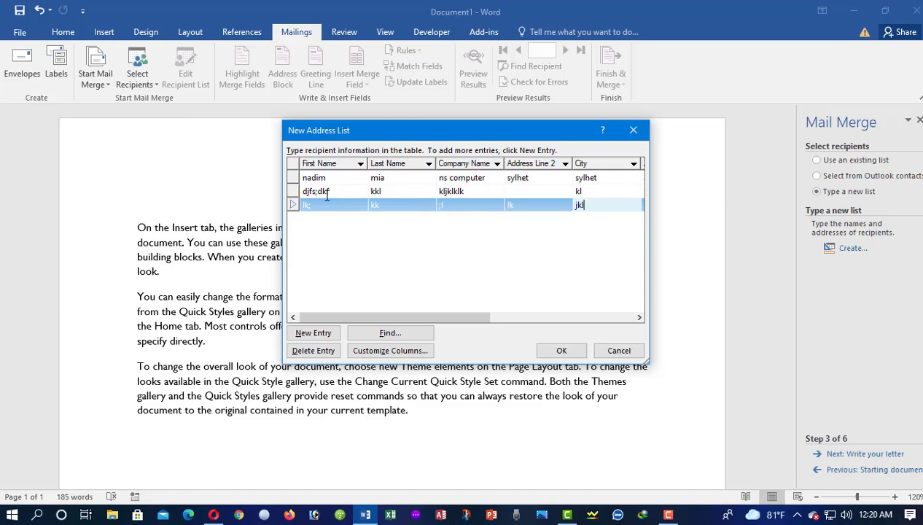
key("Tab")
type("lk;lklklk;l")
key("Tab")
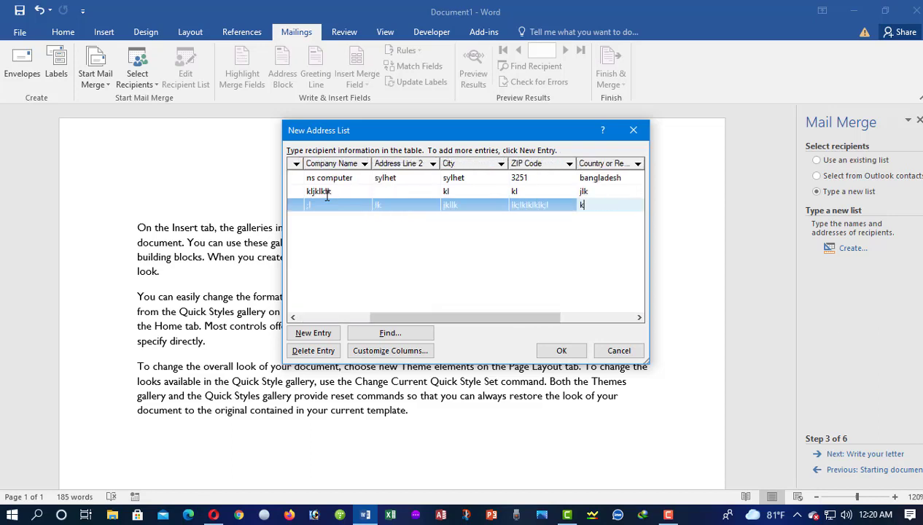
type("k")
key("Tab")
type("lklk;")
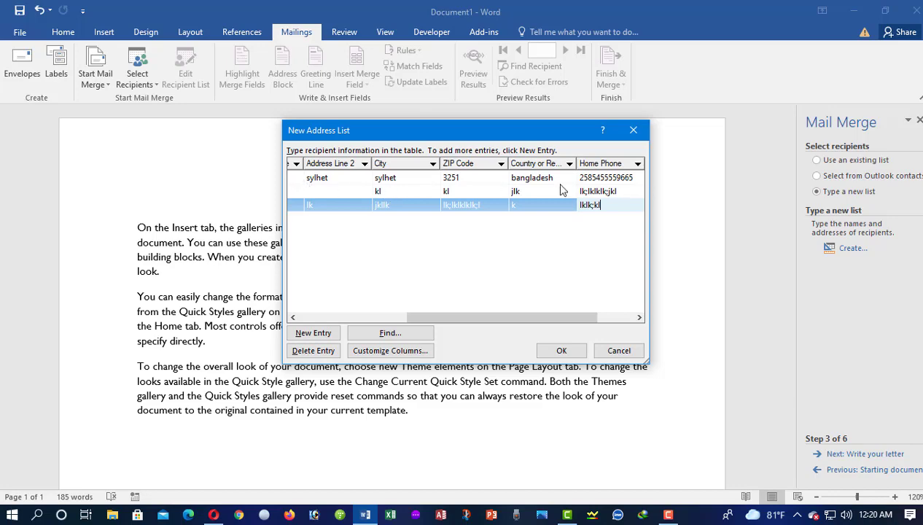
left_click(566, 352)
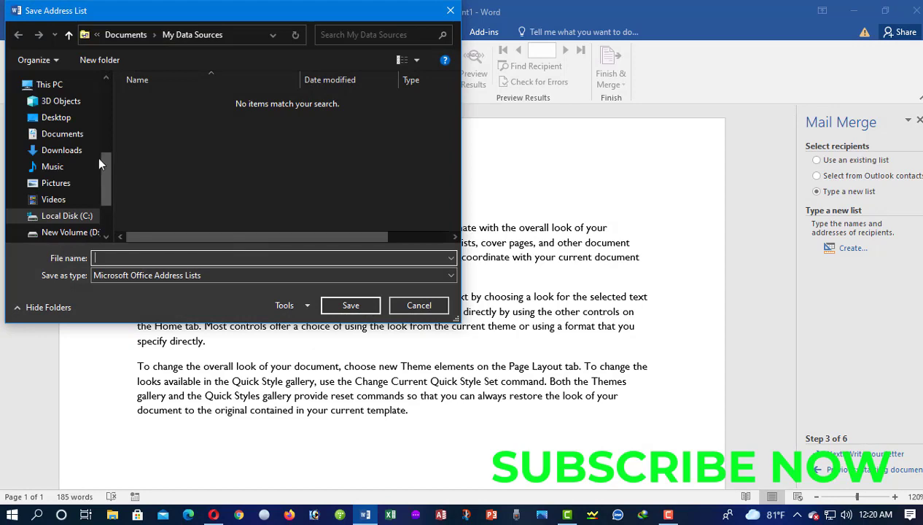
- Save the address list as 'fghfg' on the Desktop, accept the recipients, and advance to Write your letter
left_click(34, 119)
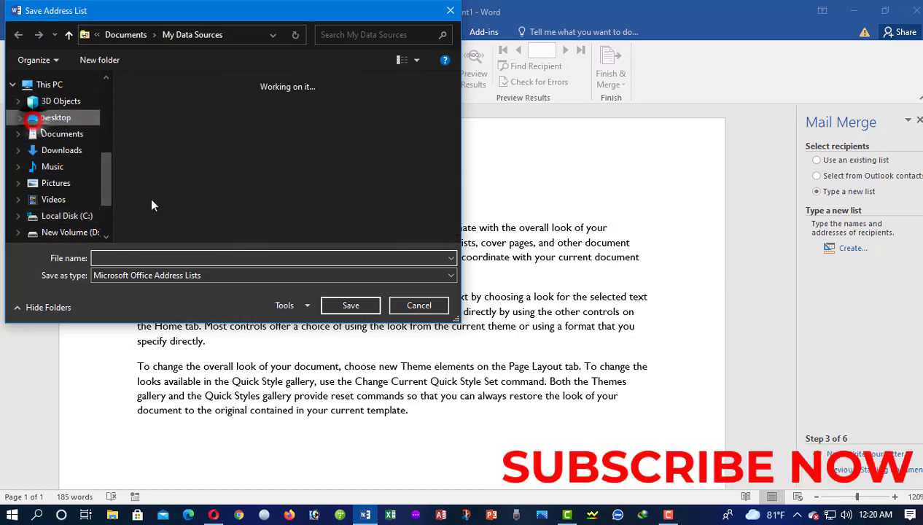
left_click(122, 258)
type("fghfg")
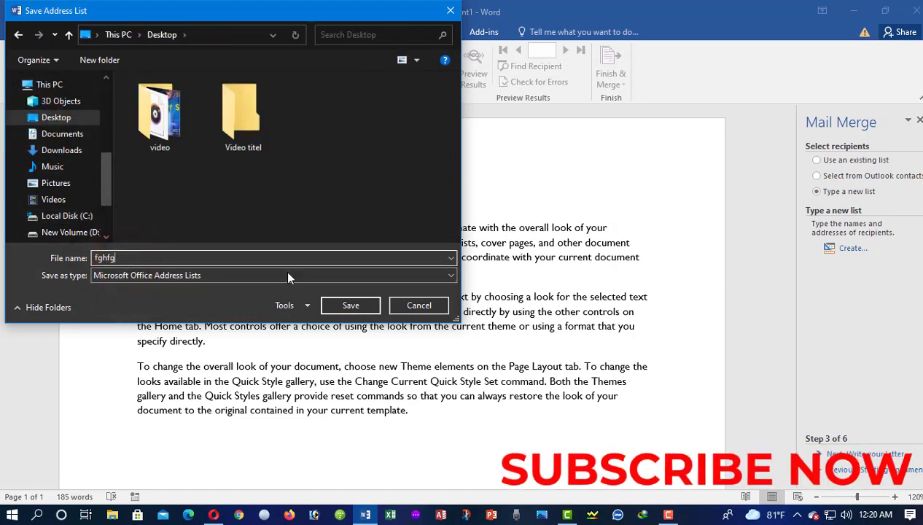
left_click(341, 304)
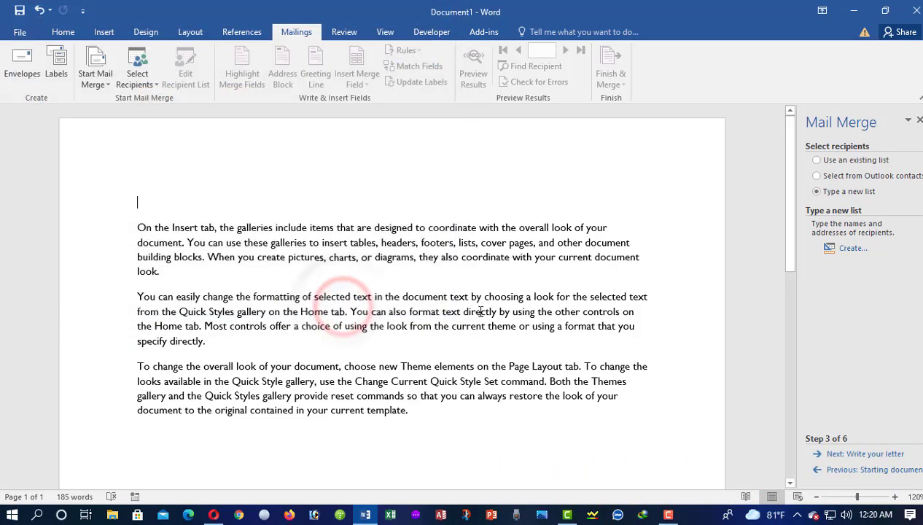
left_click(657, 391)
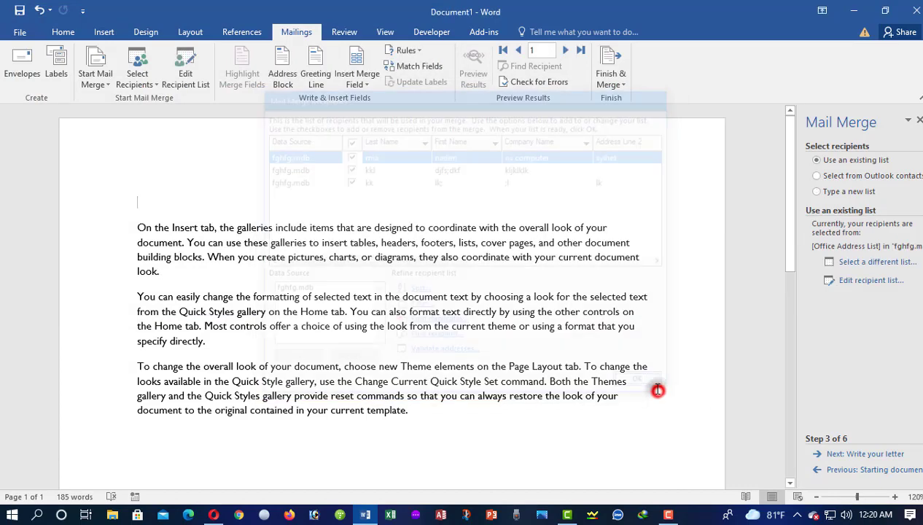
left_click(837, 453)
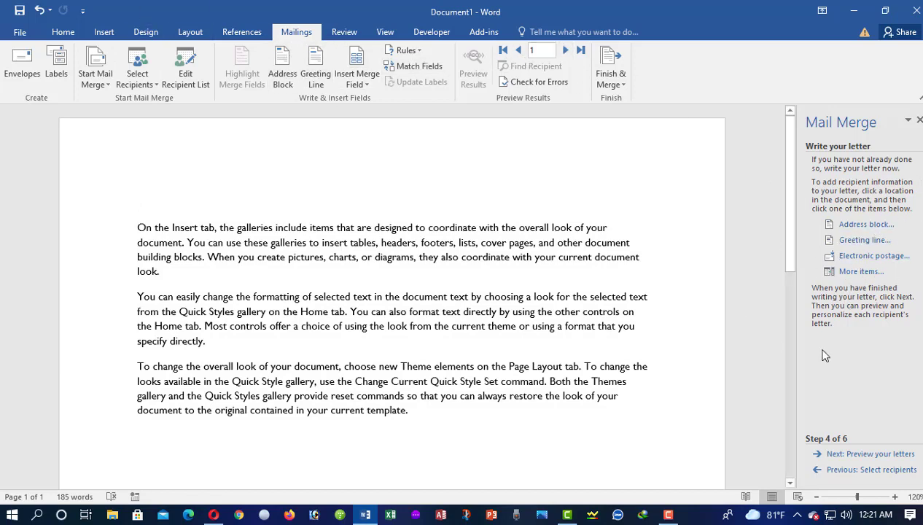
- Insert a 'Dear' «GreetingLine» field after previewing recipients, with a blank line beneath it
left_click(848, 242)
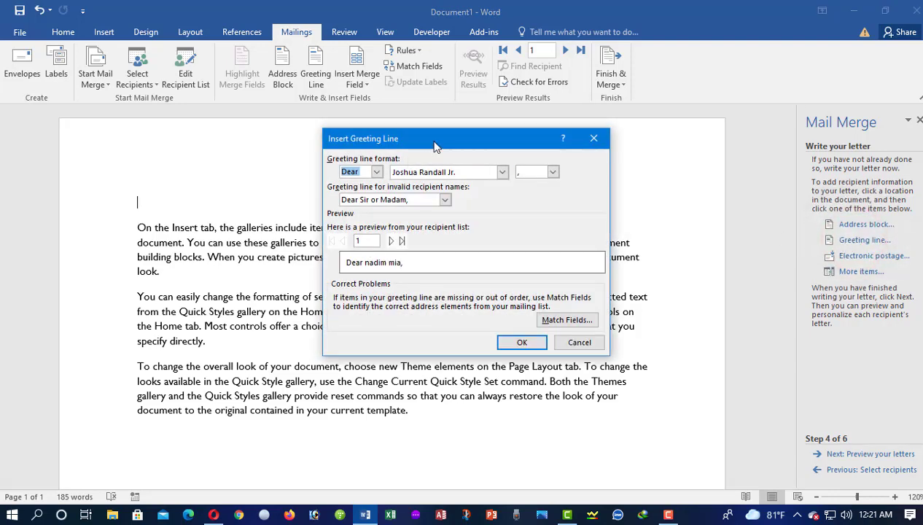
left_click_drag(430, 140, 561, 139)
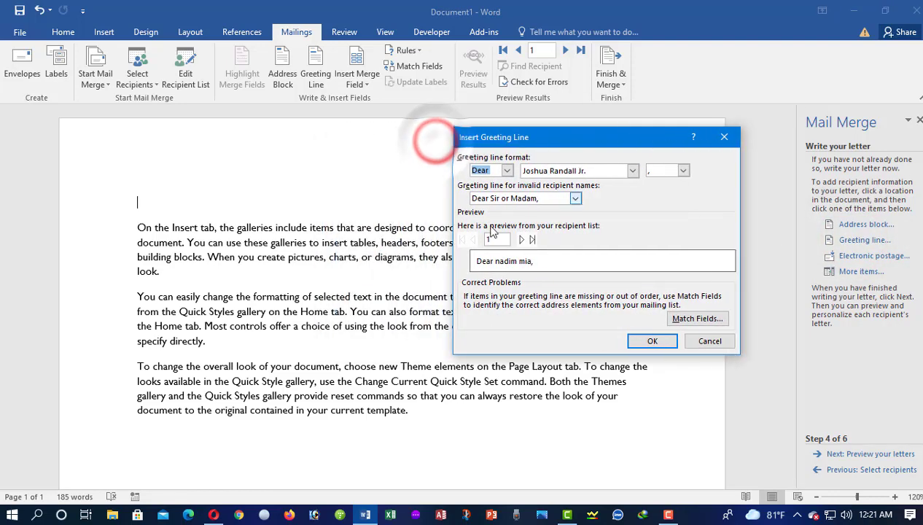
left_click(507, 170)
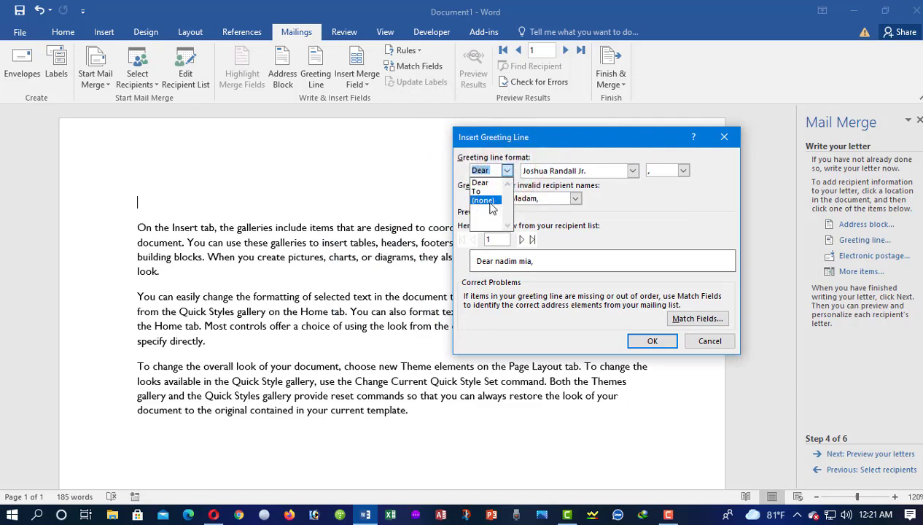
left_click(498, 166)
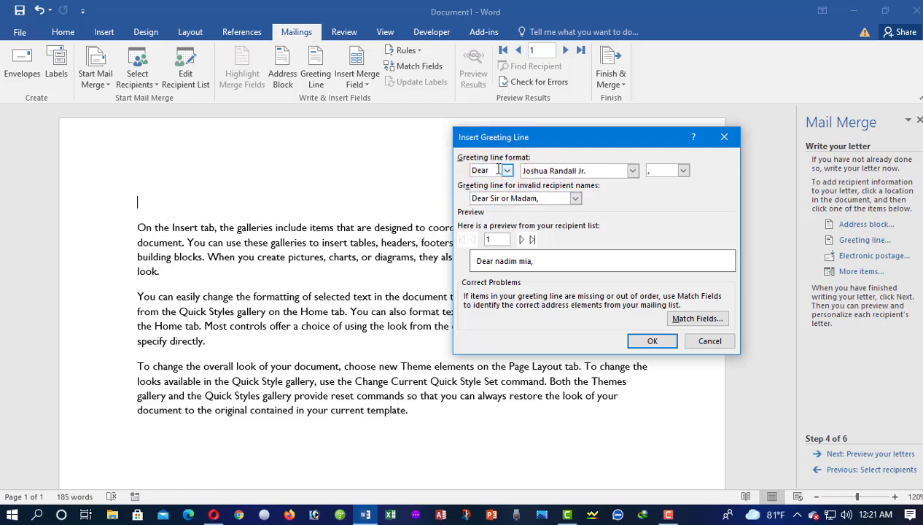
left_click(473, 198)
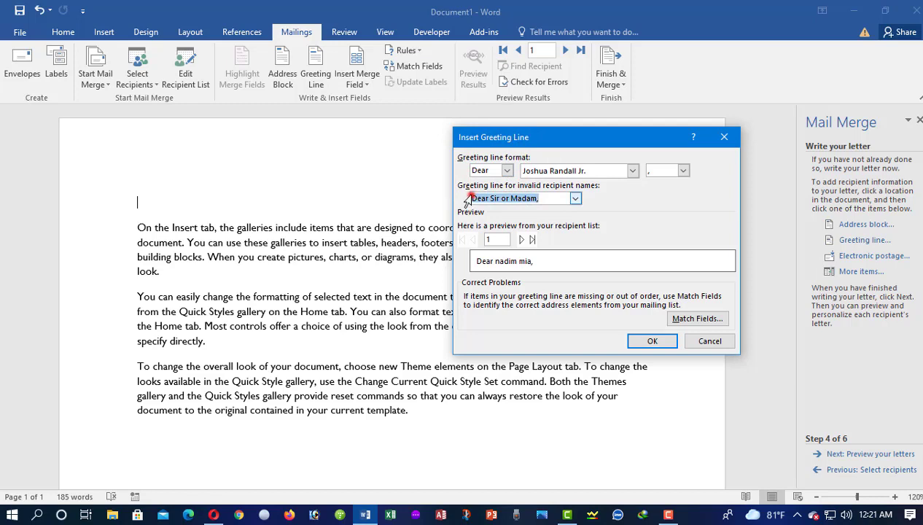
left_click(475, 260)
left_click(530, 260)
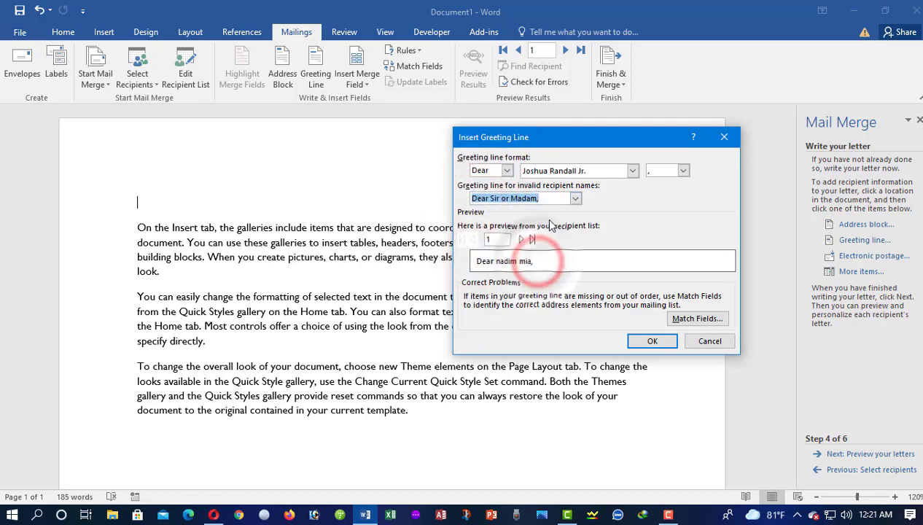
left_click(532, 243)
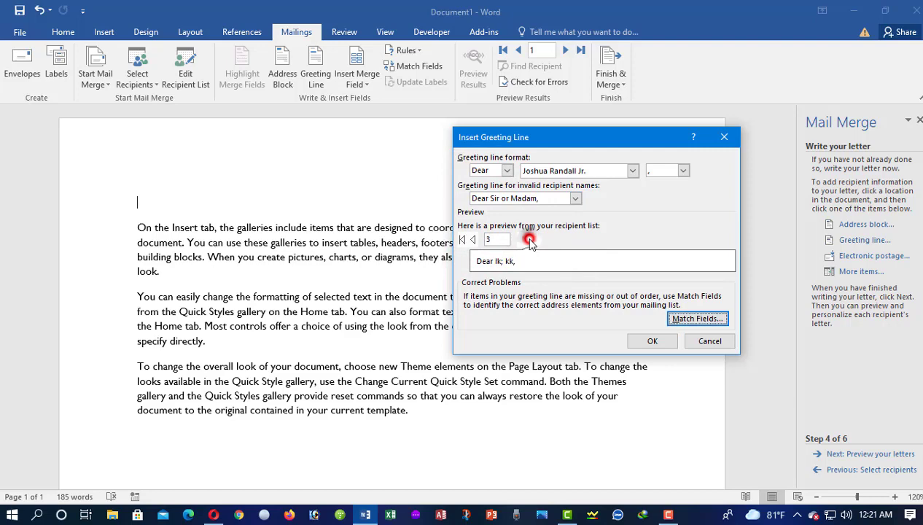
left_click(464, 241)
left_click(651, 340)
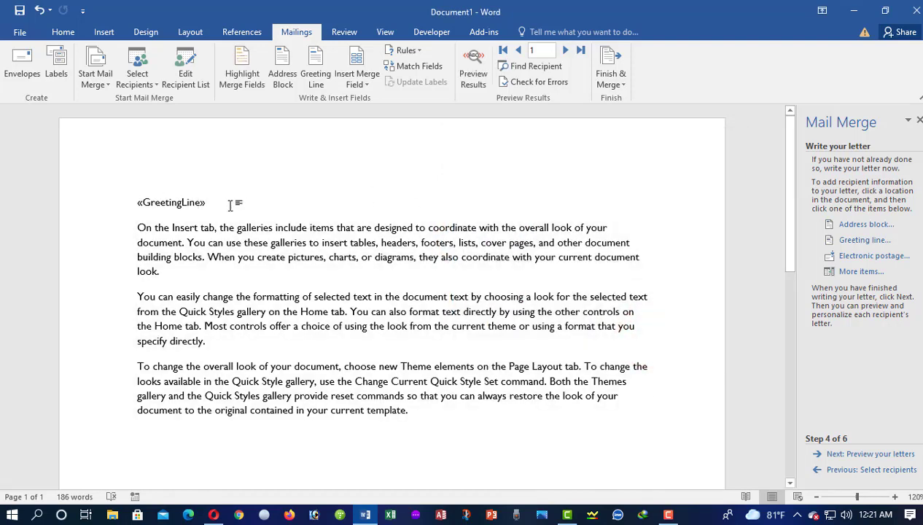
key("Return")
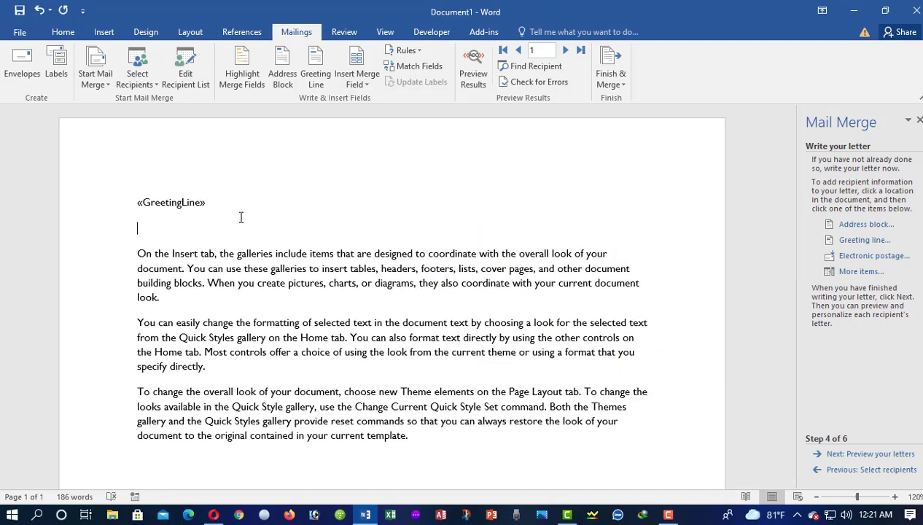
- Insert an address block including recipient name, company name and postal address
left_click(865, 224)
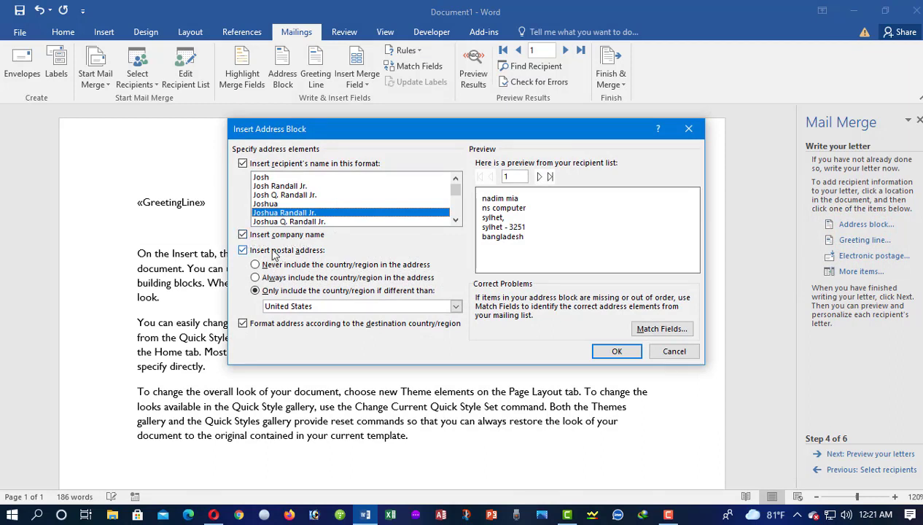
left_click(243, 235)
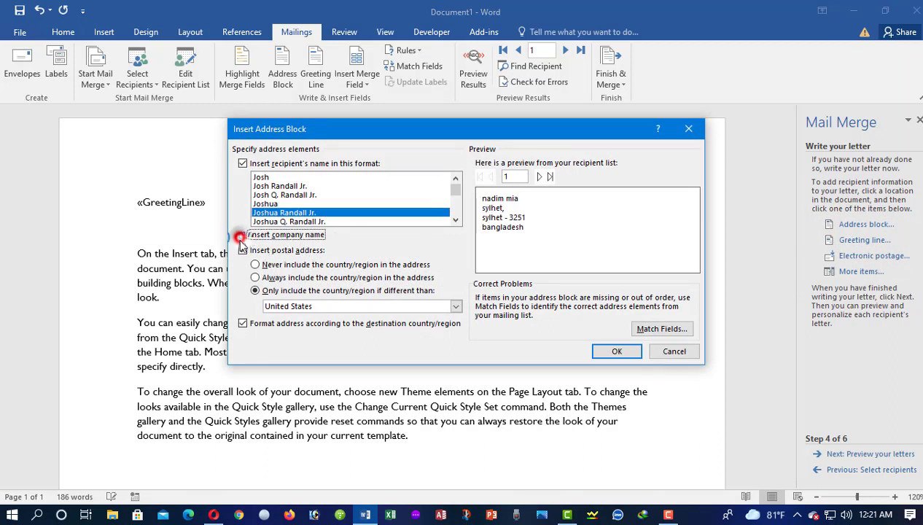
left_click(243, 235)
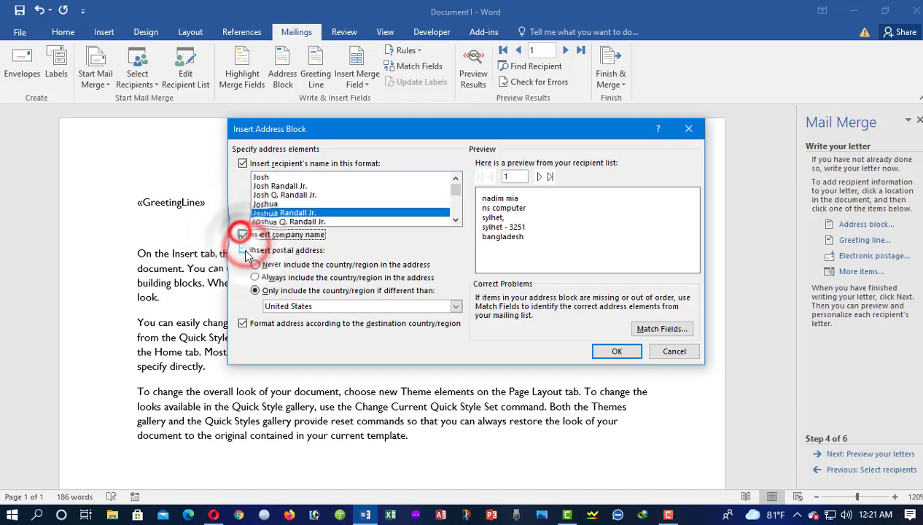
left_click(243, 250)
left_click(243, 235)
left_click(243, 250)
left_click(243, 235)
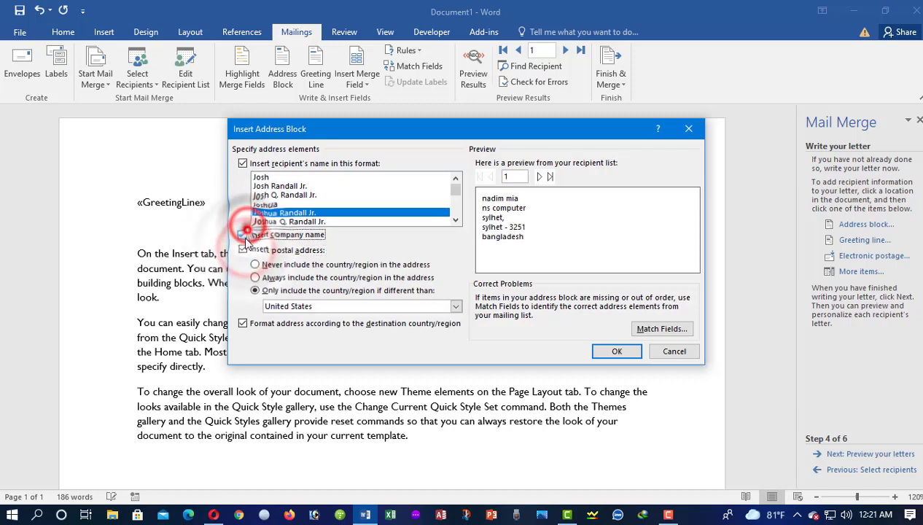
left_click(616, 351)
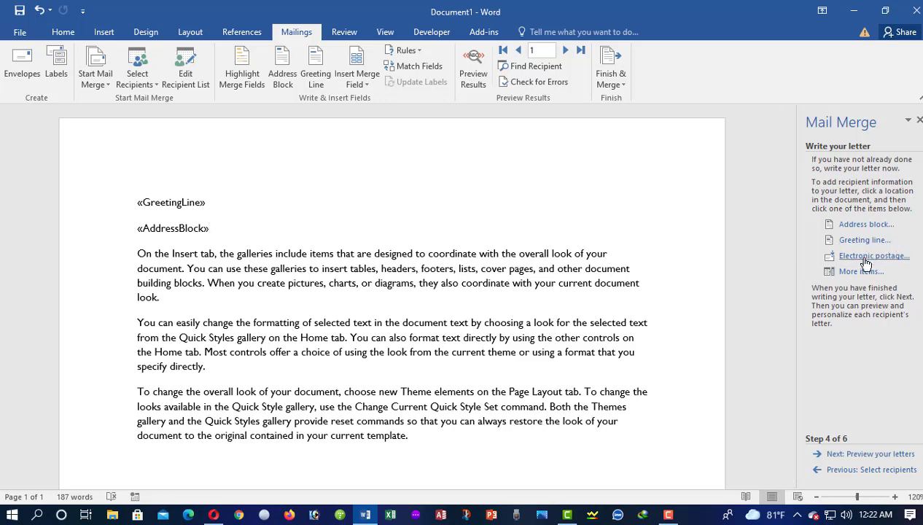
- Shade the merge fields and insert an Address_Line_2 field below the last paragraph
left_click(242, 73)
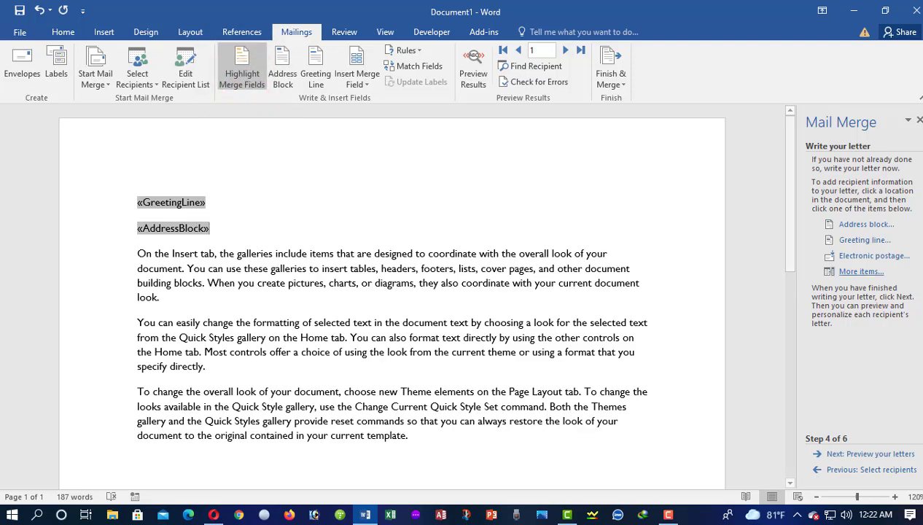
scroll(321, 281, "down", 3)
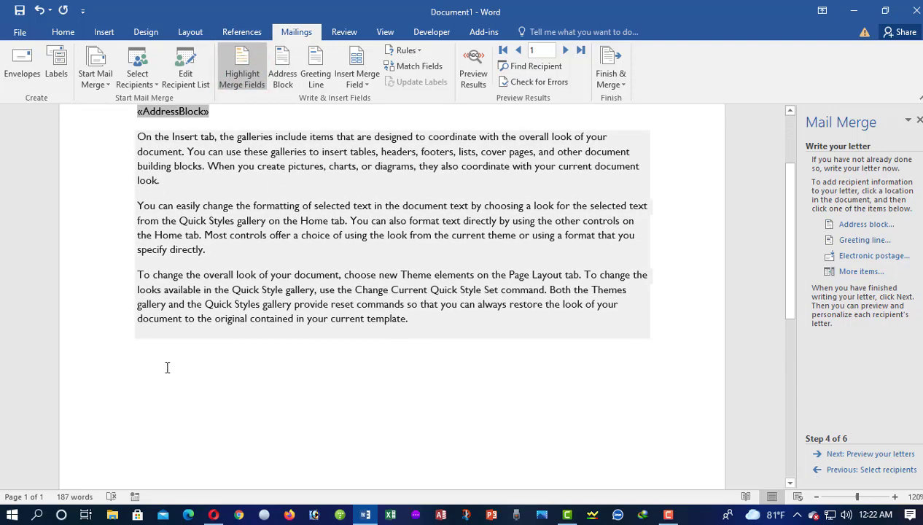
left_click(160, 354)
left_click(846, 271)
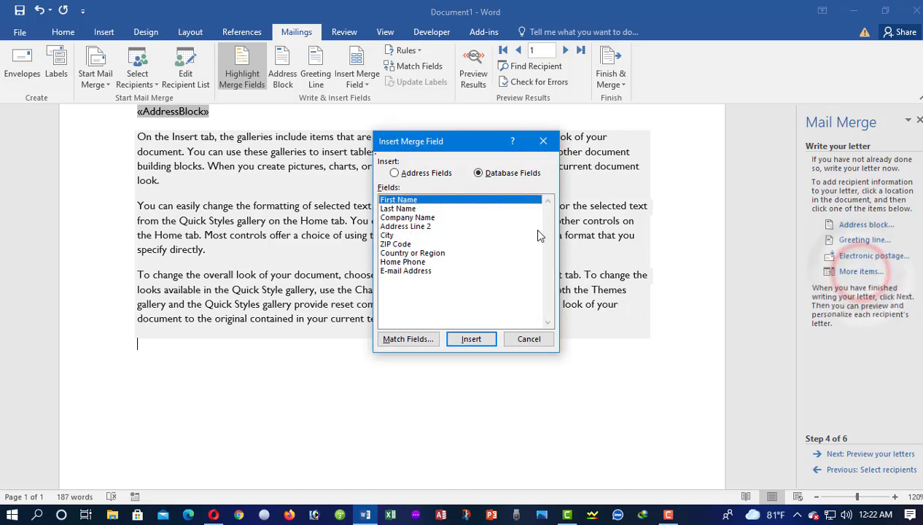
left_click_drag(469, 144, 582, 151)
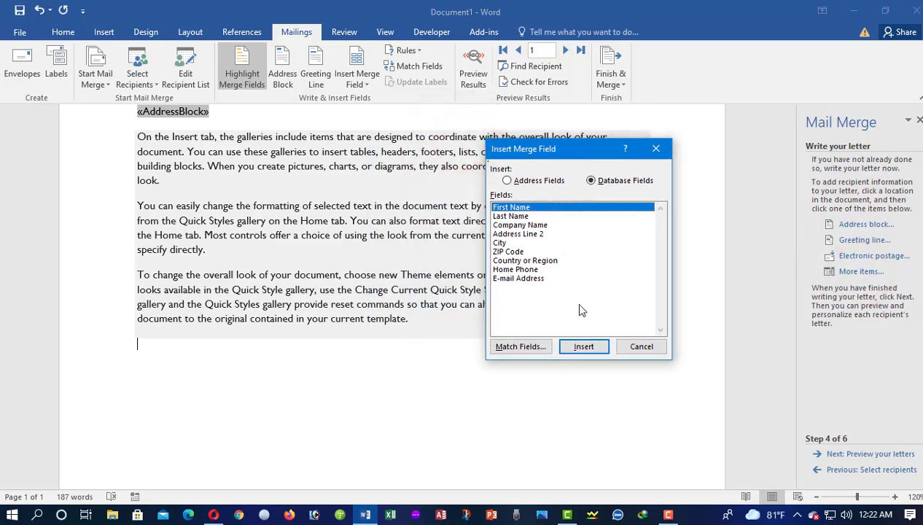
left_click(517, 216)
left_click(514, 233)
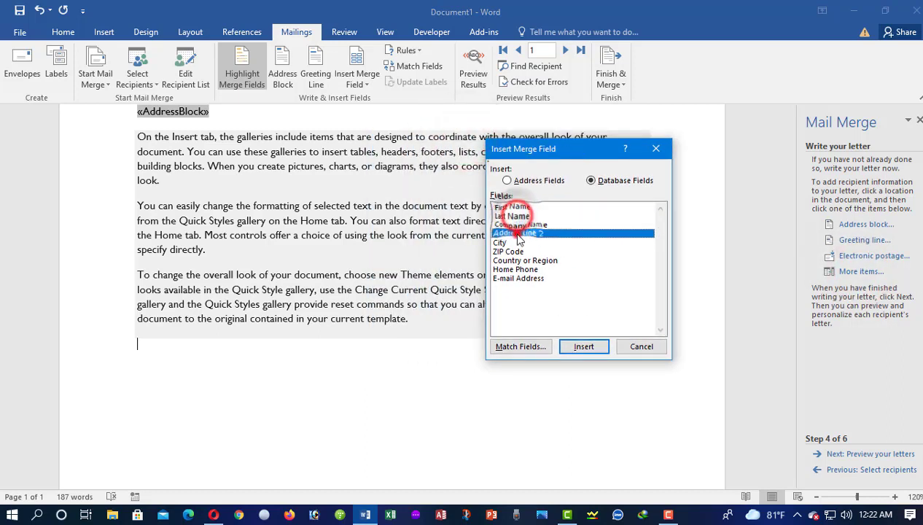
left_click(521, 223)
left_click(511, 232)
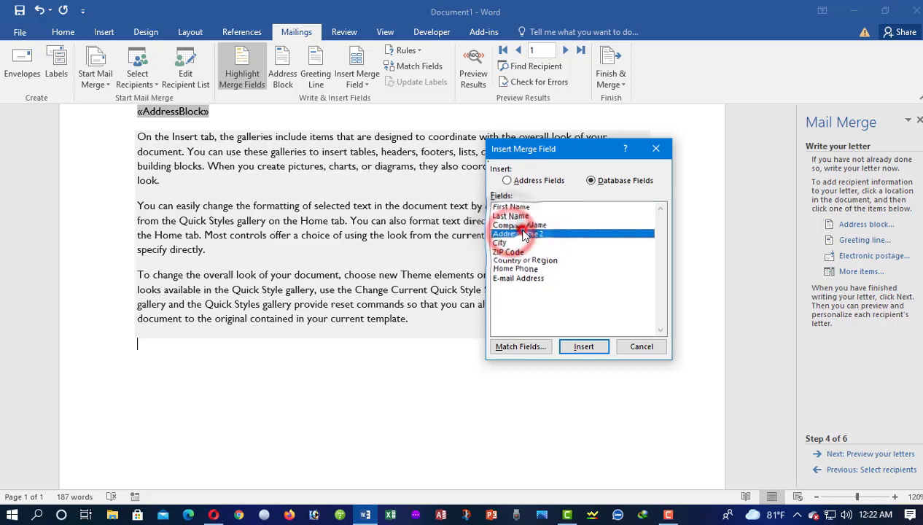
left_click(584, 346)
- Insert ZIP_Code, Home_Phone and Email_Address fields after Address_Line_2
left_click(509, 251)
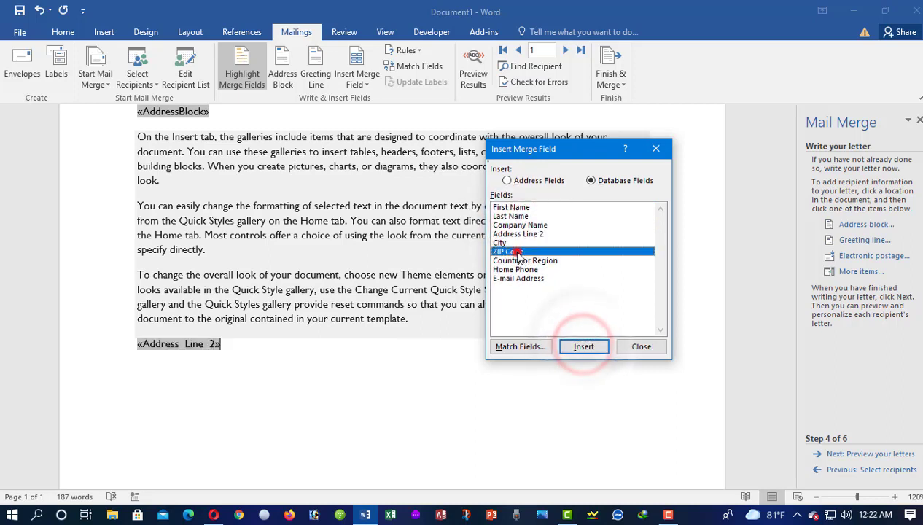
left_click(584, 347)
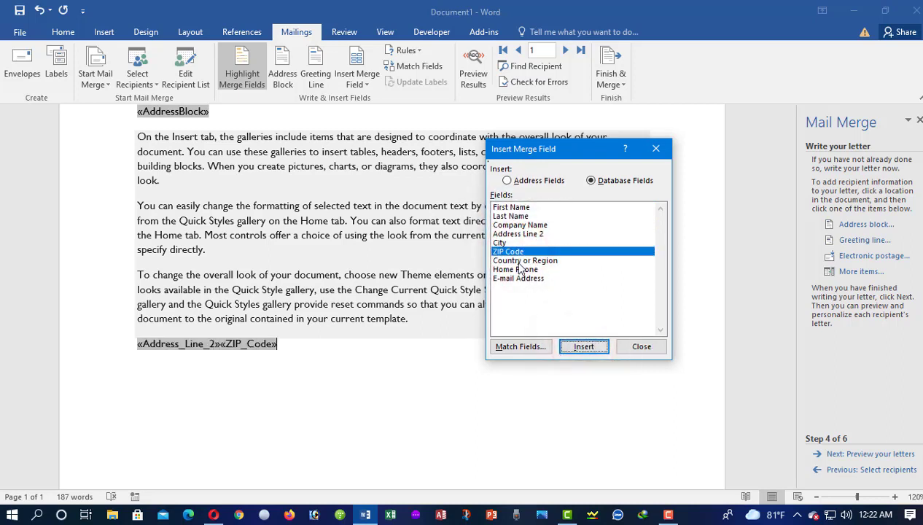
left_click(515, 269)
left_click(584, 347)
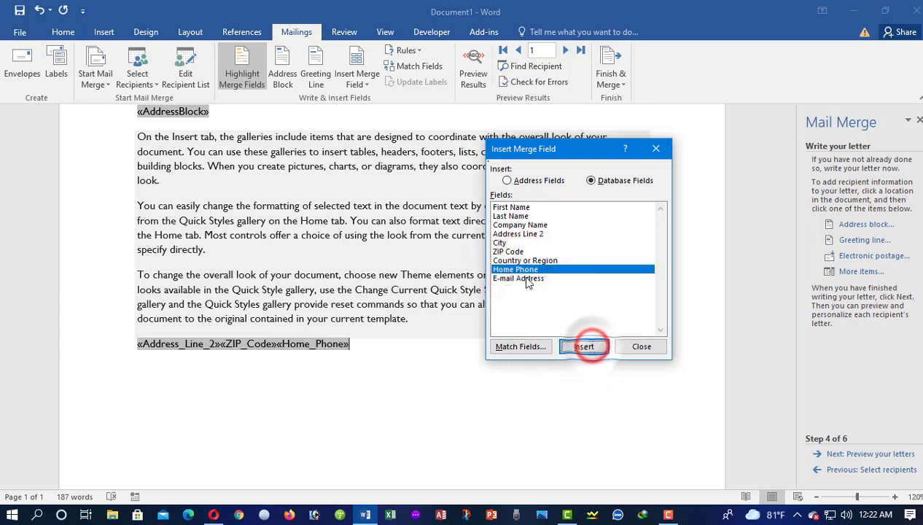
left_click(518, 277)
left_click(584, 346)
left_click(649, 349)
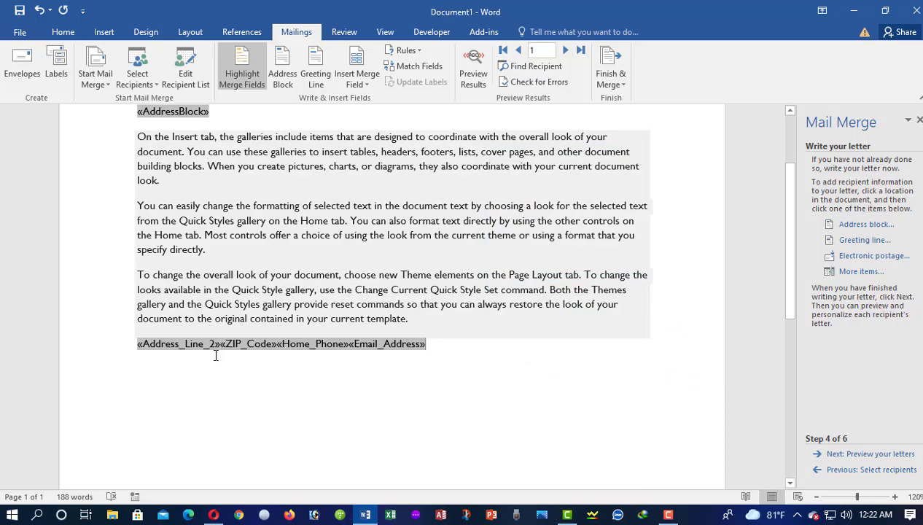
- Break Address_Line_2, ZIP_Code, Home_Phone and Email_Address onto separate lines
scroll(215, 356, "up", 7, "ctrl")
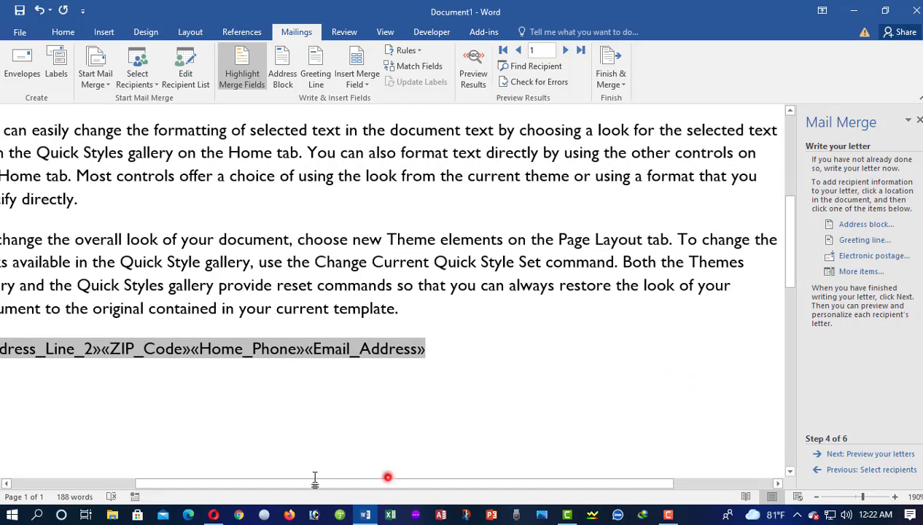
left_click_drag(373, 480, 232, 403)
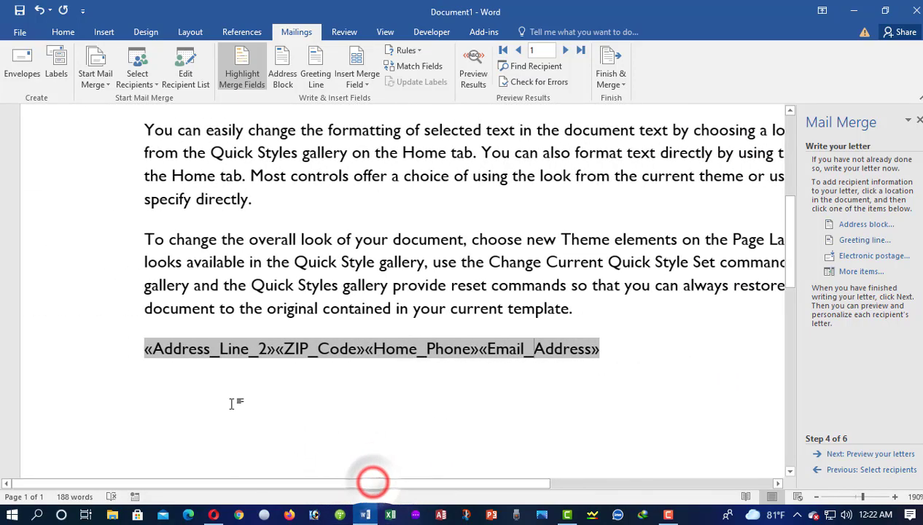
left_click(281, 349)
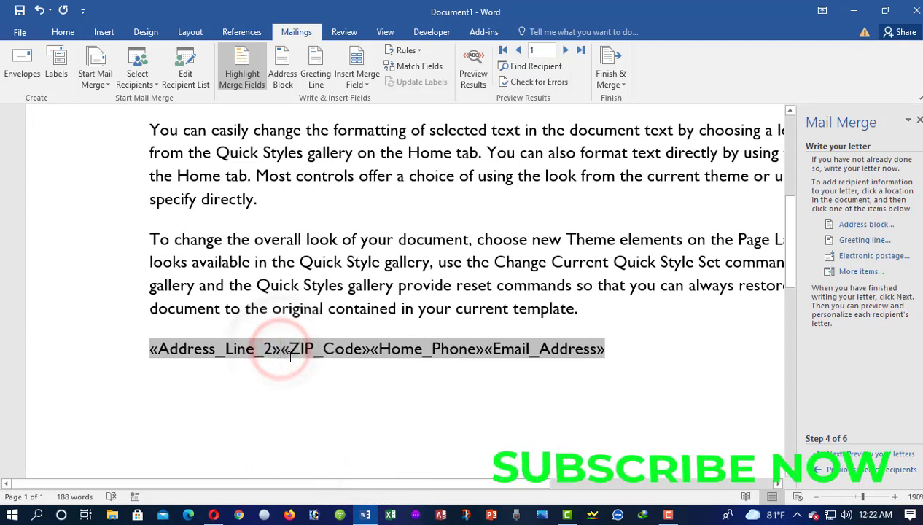
key("Return")
left_click(237, 391)
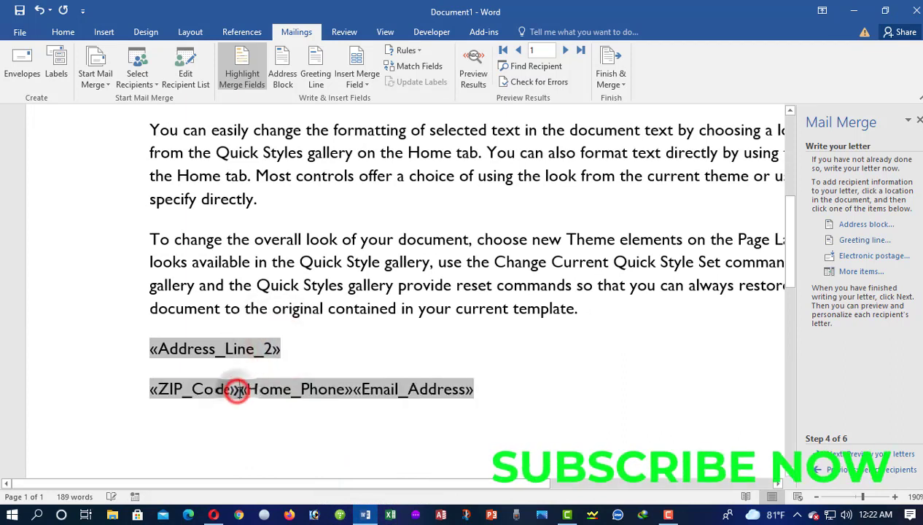
key("Return")
left_click(261, 430)
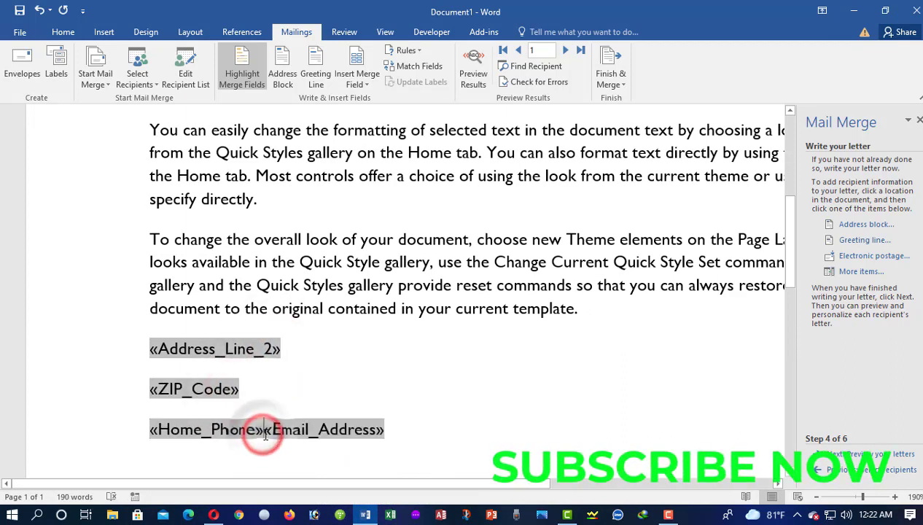
key("Return")
left_click(321, 429)
scroll(412, 393, "down", 3)
scroll(431, 390, "up", 5)
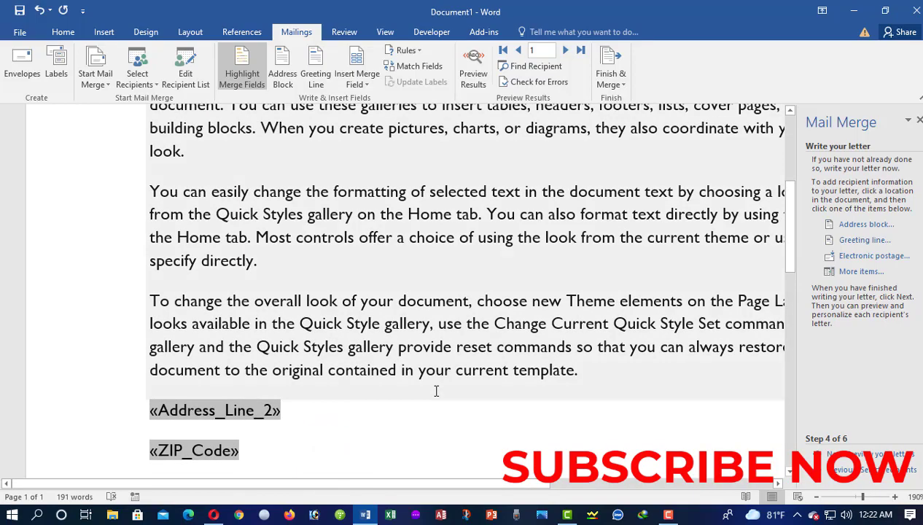
scroll(433, 384, "up", 1, "ctrl")
scroll(455, 374, "down", 8, "ctrl")
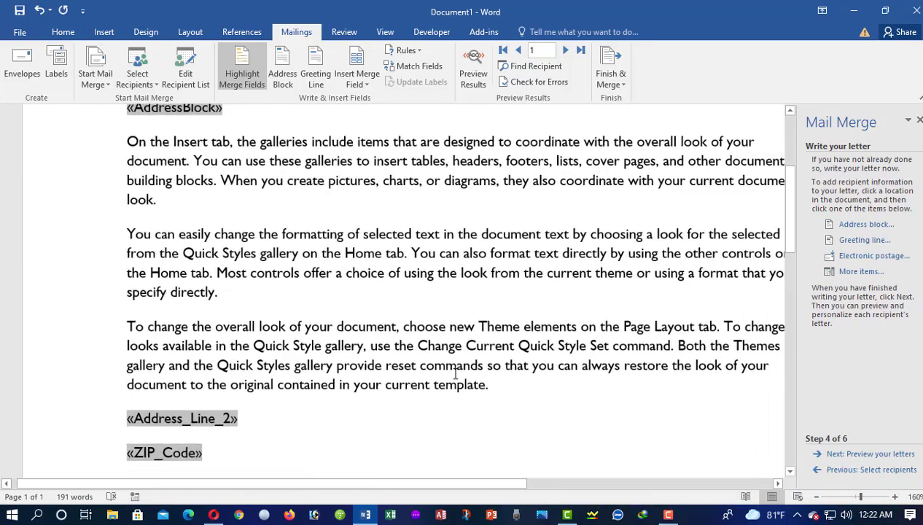
scroll(456, 365, "down", 1)
scroll(458, 355, "up", 1)
scroll(458, 355, "up", 2)
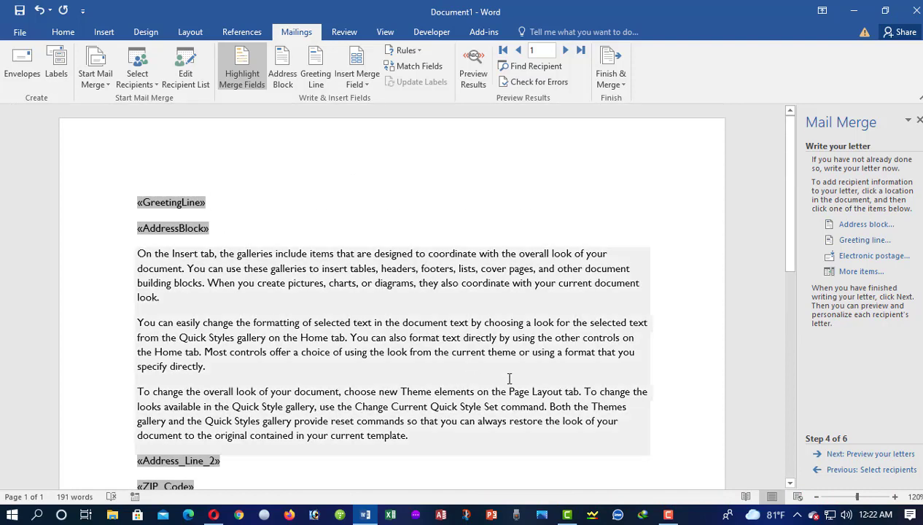
- Preview the merged letter for recipients 2 and 3, then return to recipient 1
left_click(854, 455)
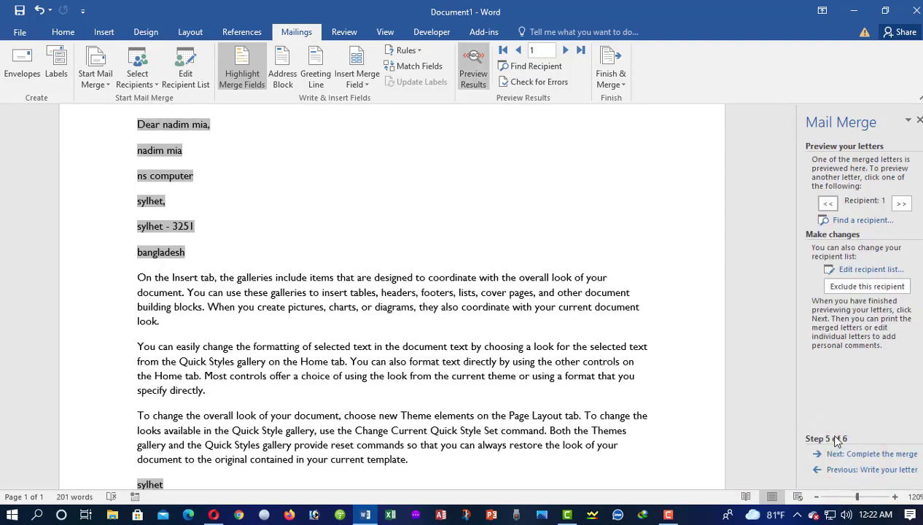
scroll(393, 292, "up", 3)
left_click(137, 199)
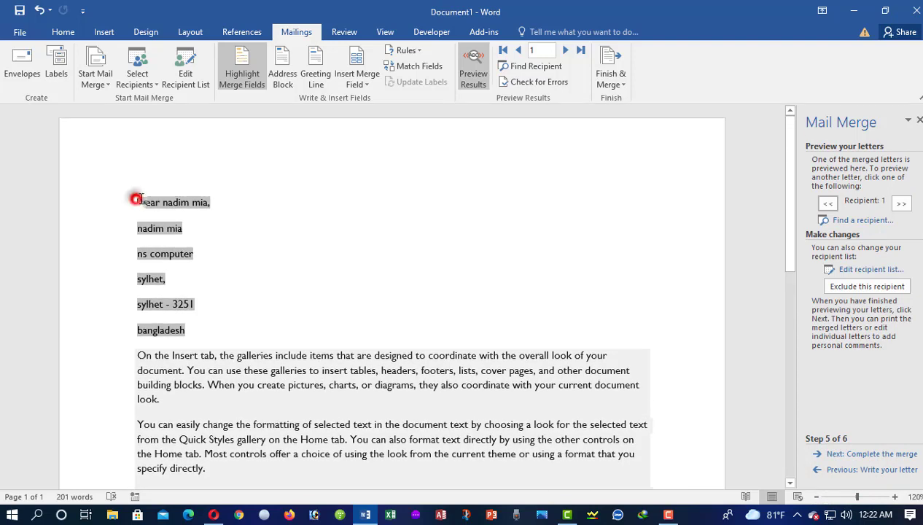
left_click_drag(154, 202, 210, 274)
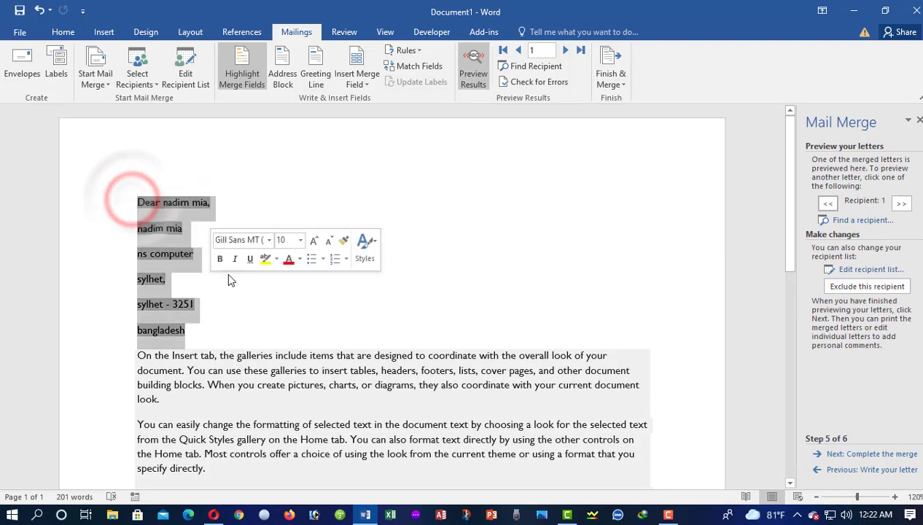
scroll(172, 403, "down", 5)
scroll(172, 402, "down", 3)
scroll(635, 267, "up", 3)
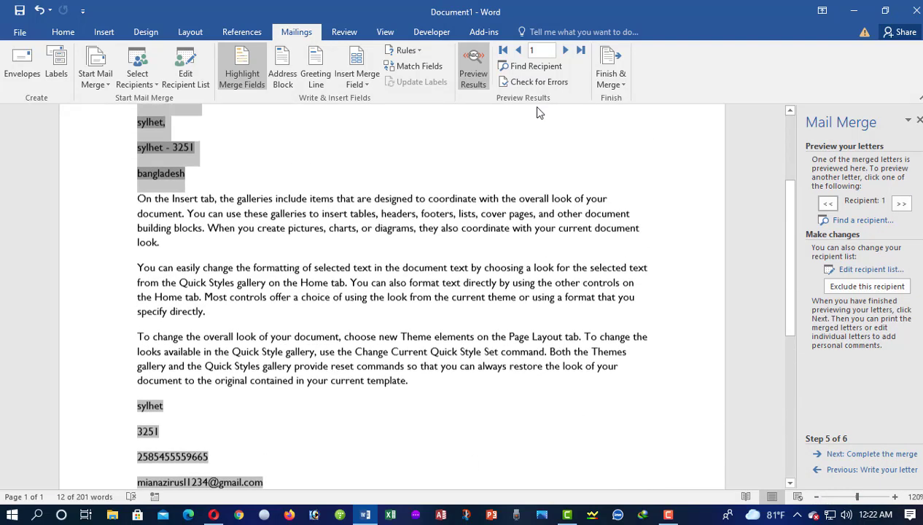
left_click(566, 50)
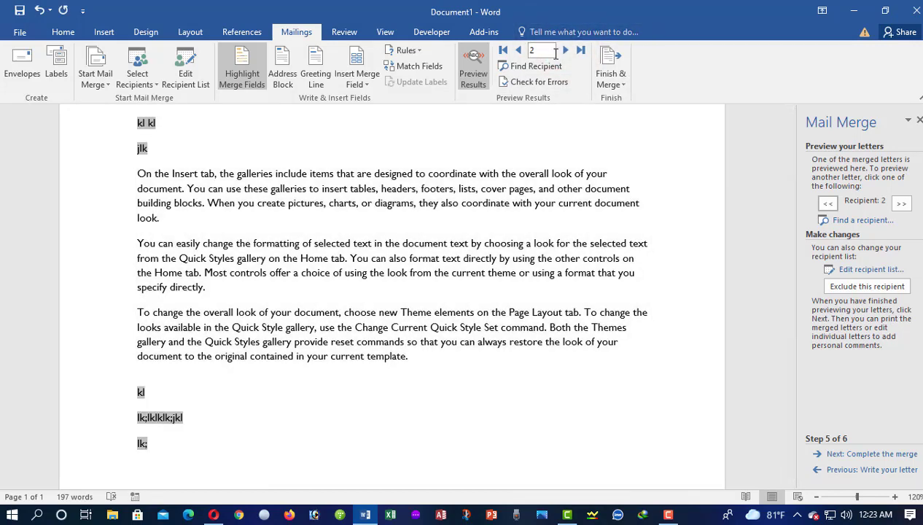
left_click(566, 49)
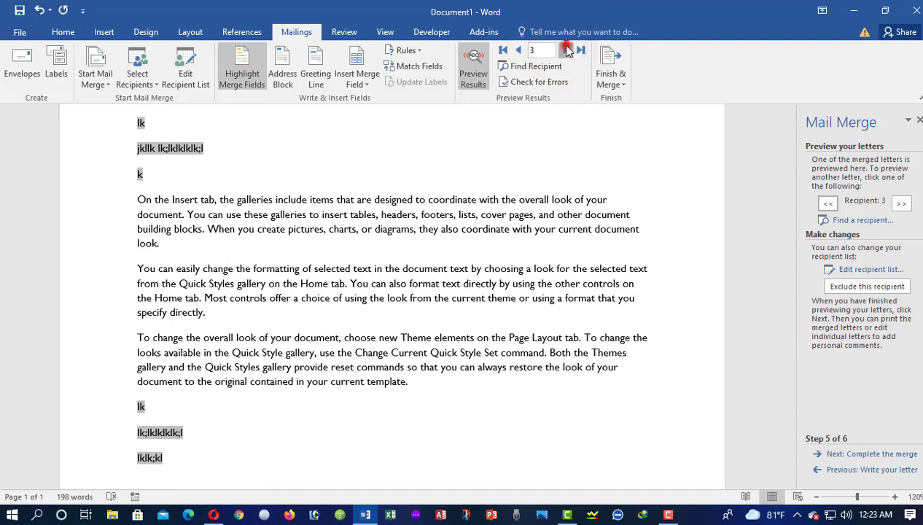
left_click(510, 49)
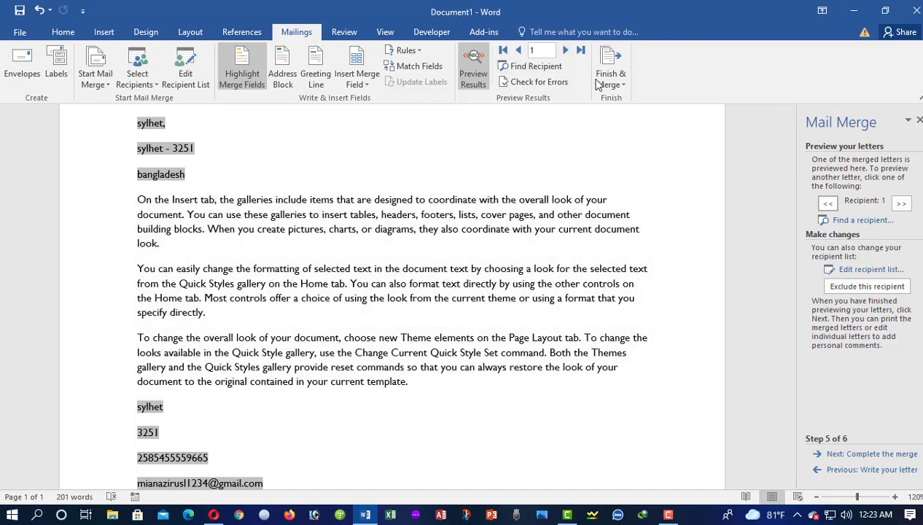
- Complete the merge with Edit individual letters for All records, producing three letters in Letters1
left_click(846, 454)
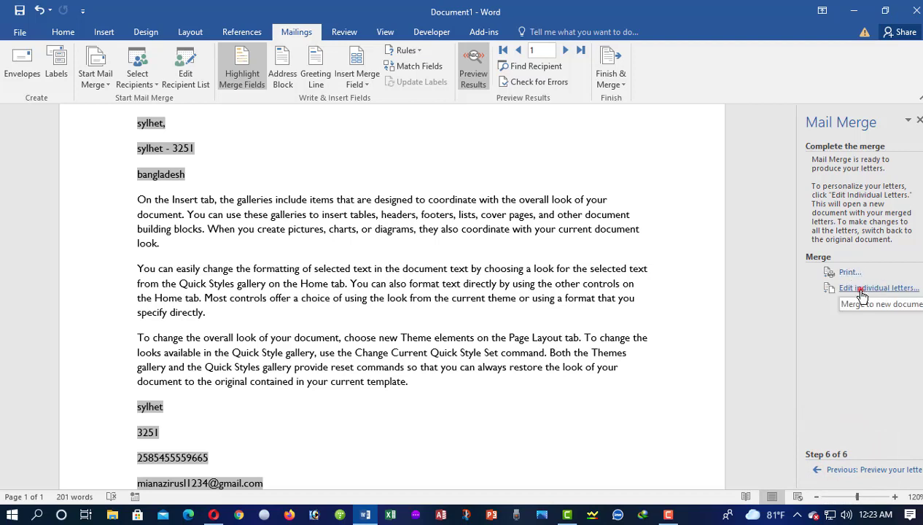
left_click(862, 291)
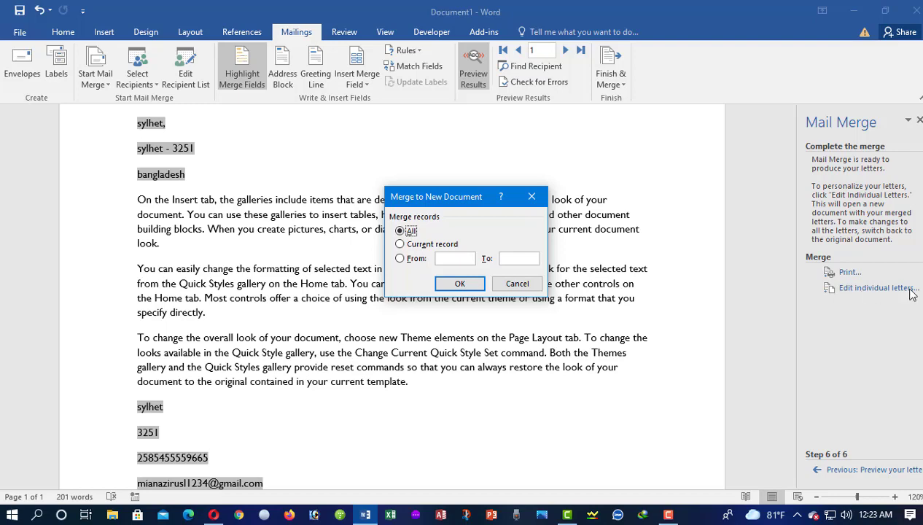
left_click(461, 283)
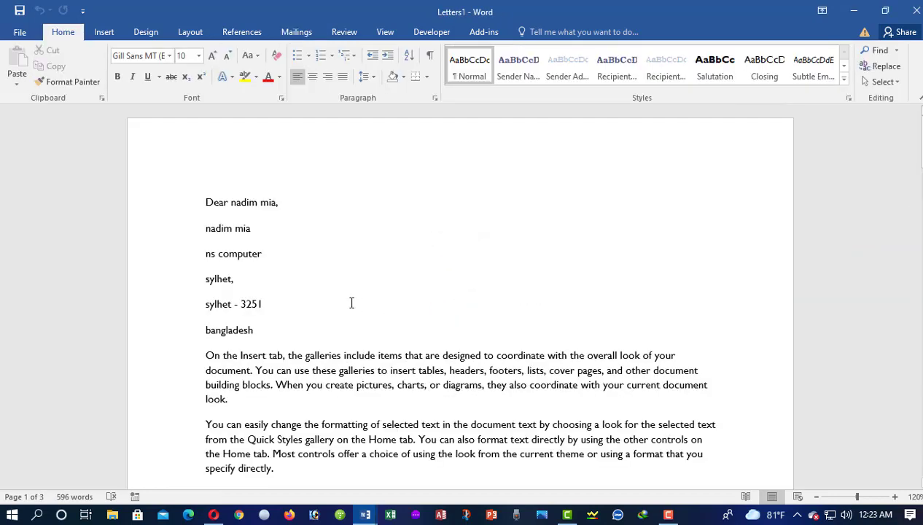
scroll(351, 302, "down", 20)
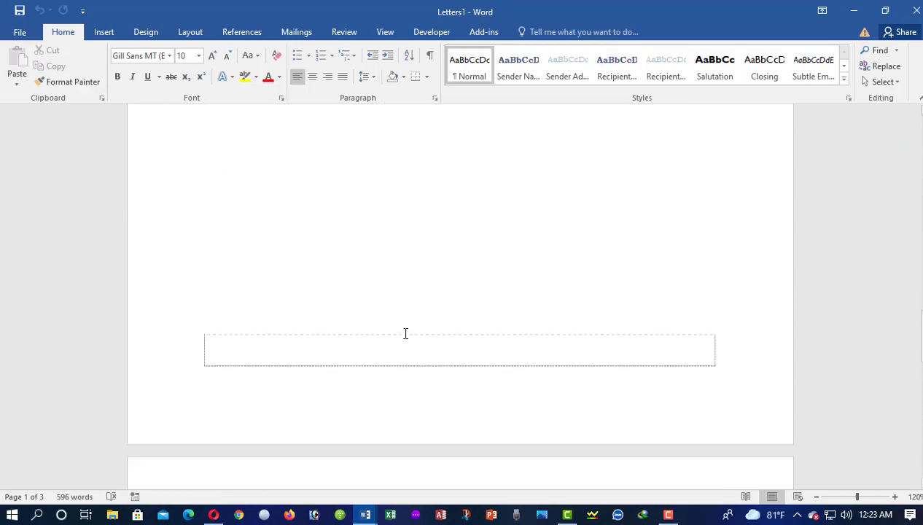
scroll(401, 328, "down", 20)
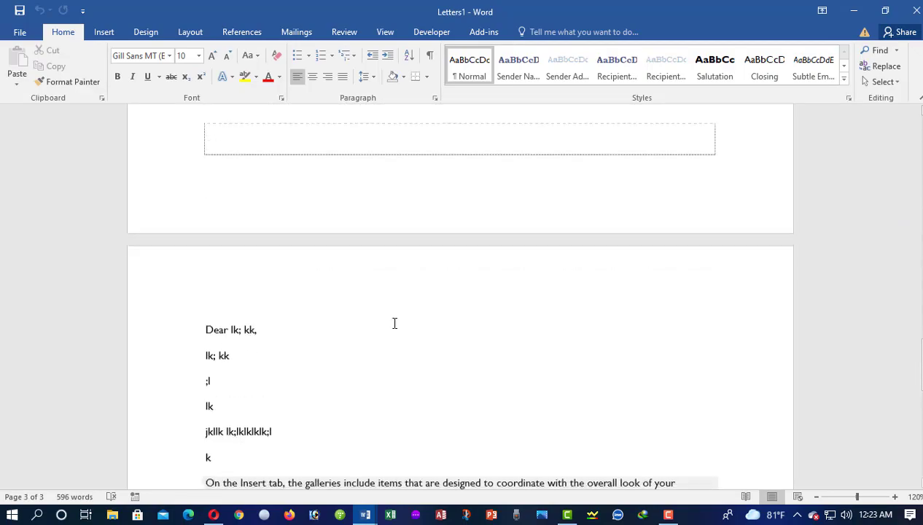
scroll(394, 323, "up", 20)
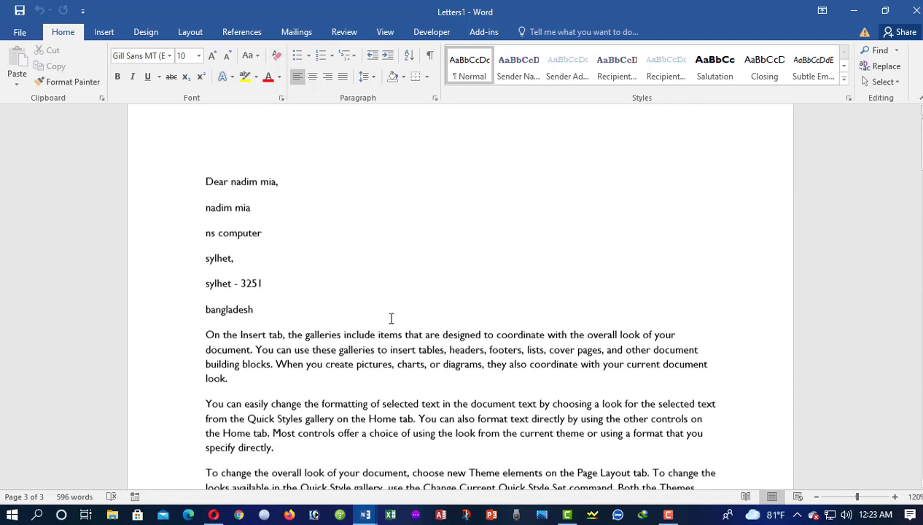
scroll(391, 317, "up", 1)
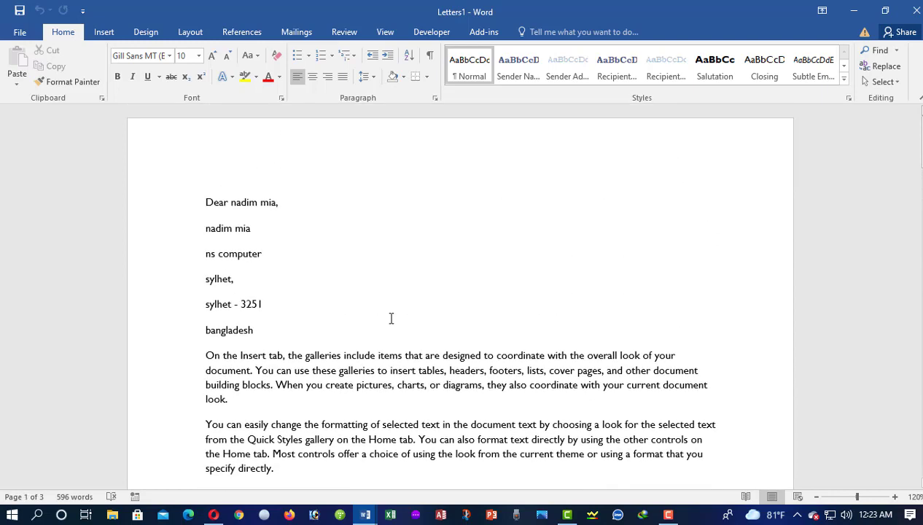